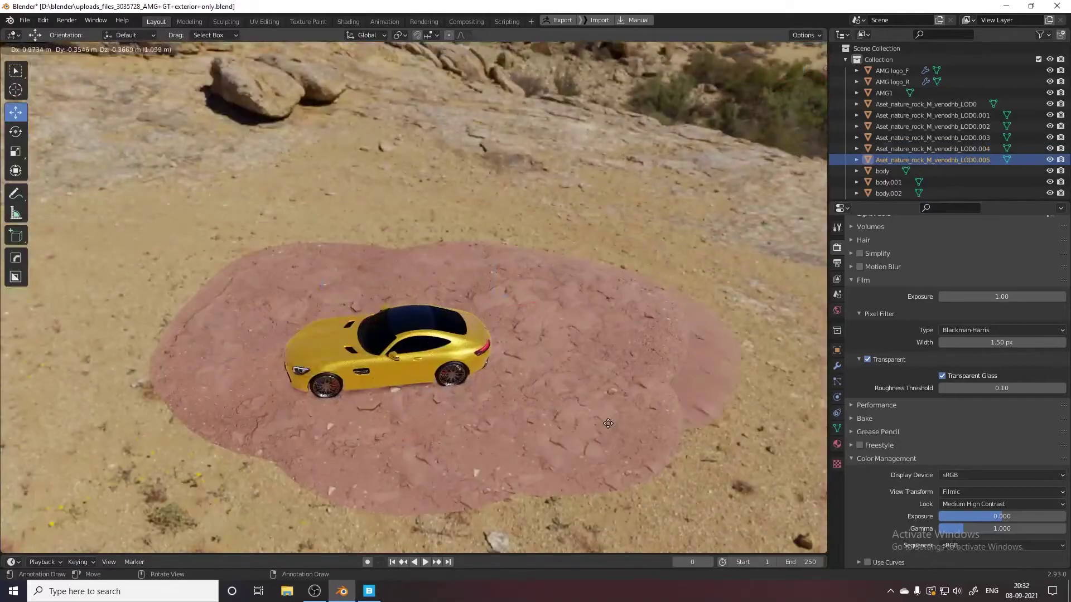
- From a top-down view, duplicate the canyon rock with Shift+D and move the copy
{"action": "mouse_move", "coordinate": [692, 423]}
{"action": "middle_mouse_down"}
{"action": "mouse_move", "coordinate": [600, 416]}
{"action": "mouse_move", "coordinate": [479, 370]}
{"action": "mouse_move", "coordinate": [567, 379]}
{"action": "middle_mouse_up"}
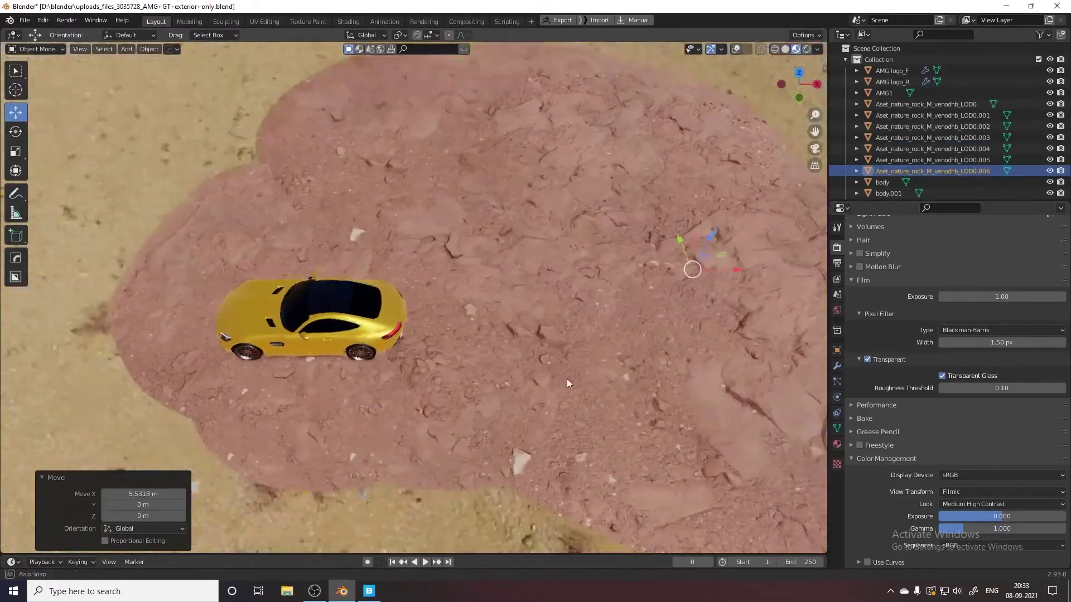
{"action": "key", "text": "shift+d"}
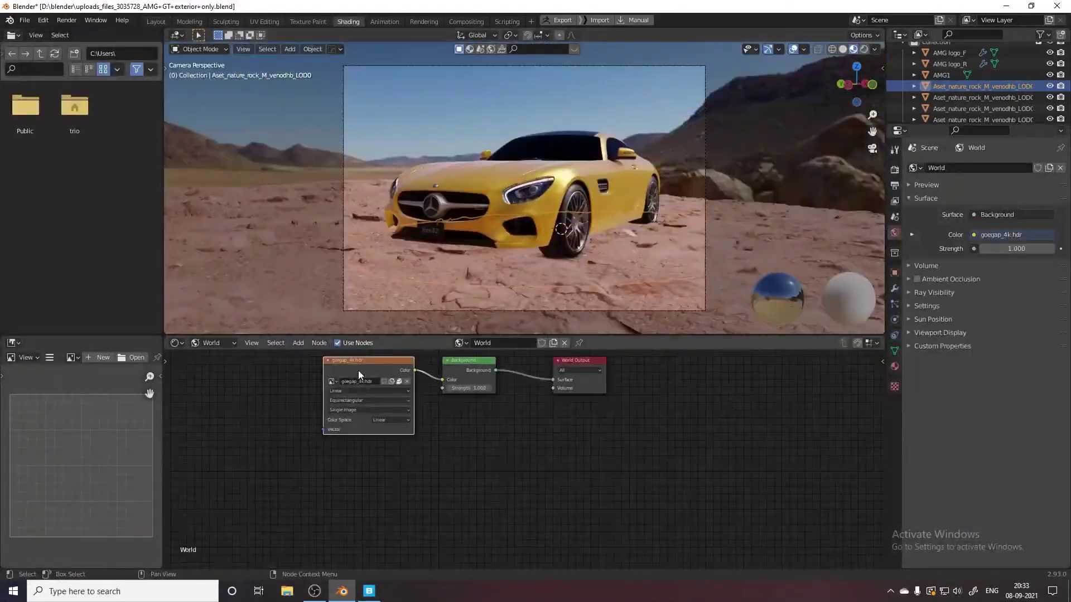
- Rotate the HDRI via the Mapping node's Z rotation, check output settings, and view through the camera
{"action": "left_click_drag", "start_coordinate": [251, 456], "coordinate": [335, 457]}
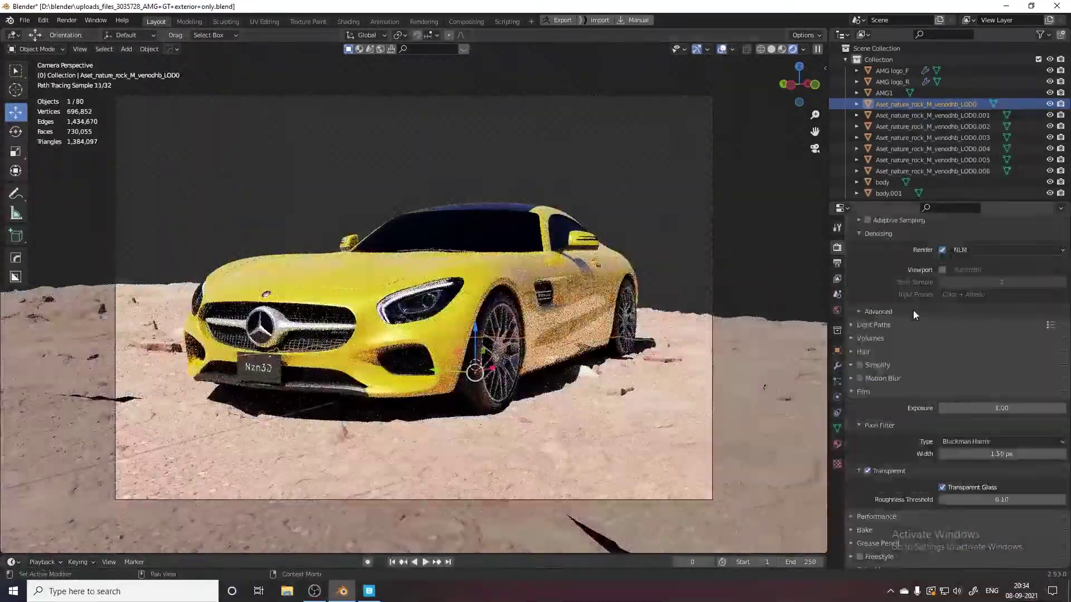
{"action": "left_click", "coordinate": [837, 263]}
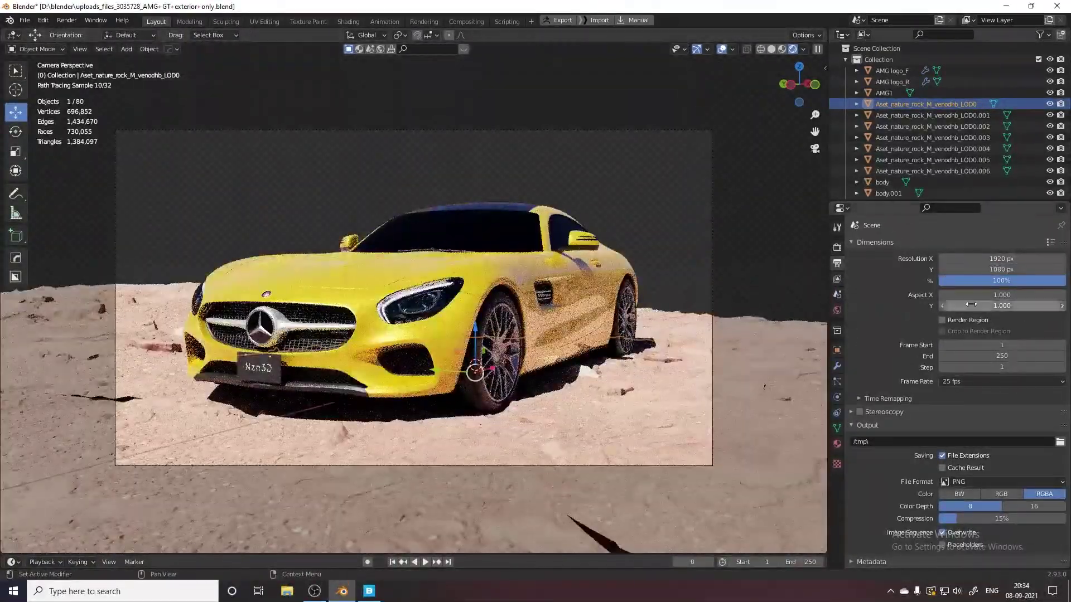
{"action": "left_click", "coordinate": [836, 247]}
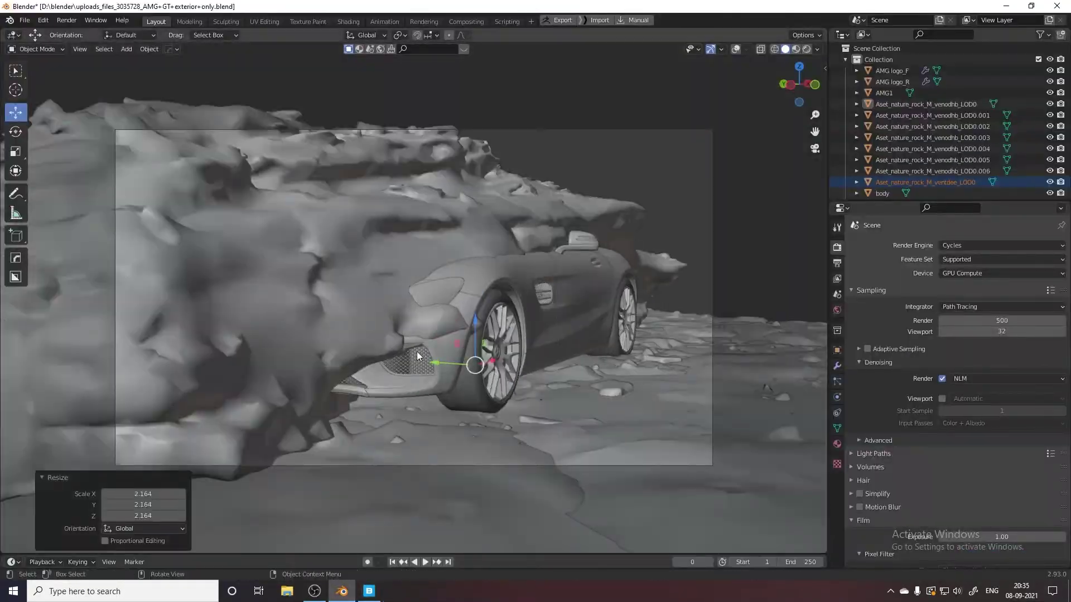
{"action": "key", "text": "KP_0"}
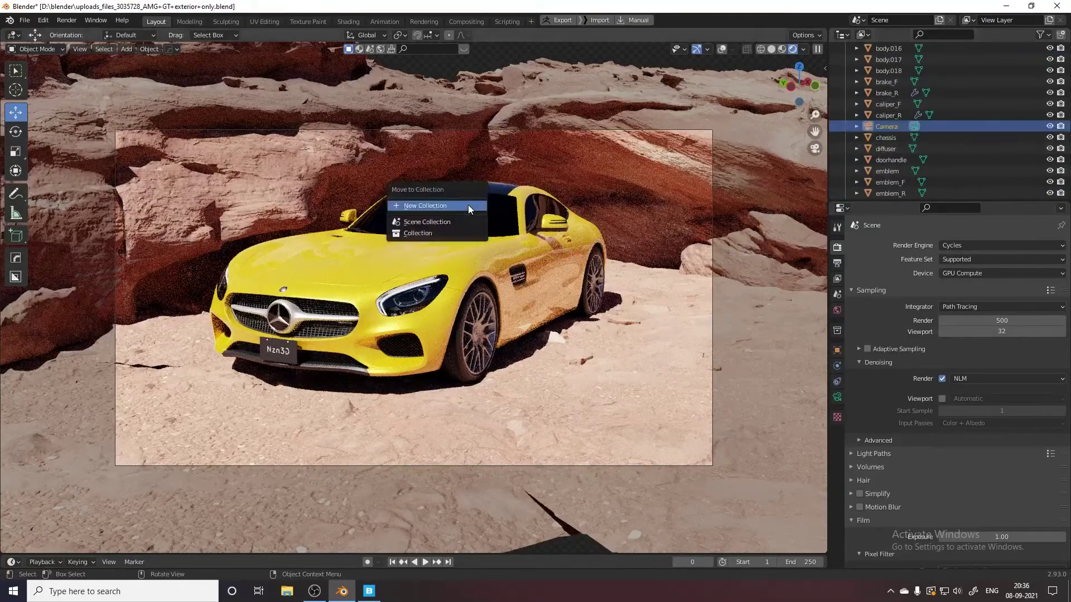
- Move the camera into a new collection named 'cam'
{"action": "left_click", "coordinate": [468, 207]}
{"action": "type", "text": "cam"}
{"action": "key", "text": "Return"}
{"action": "left_click", "coordinate": [837, 397]}
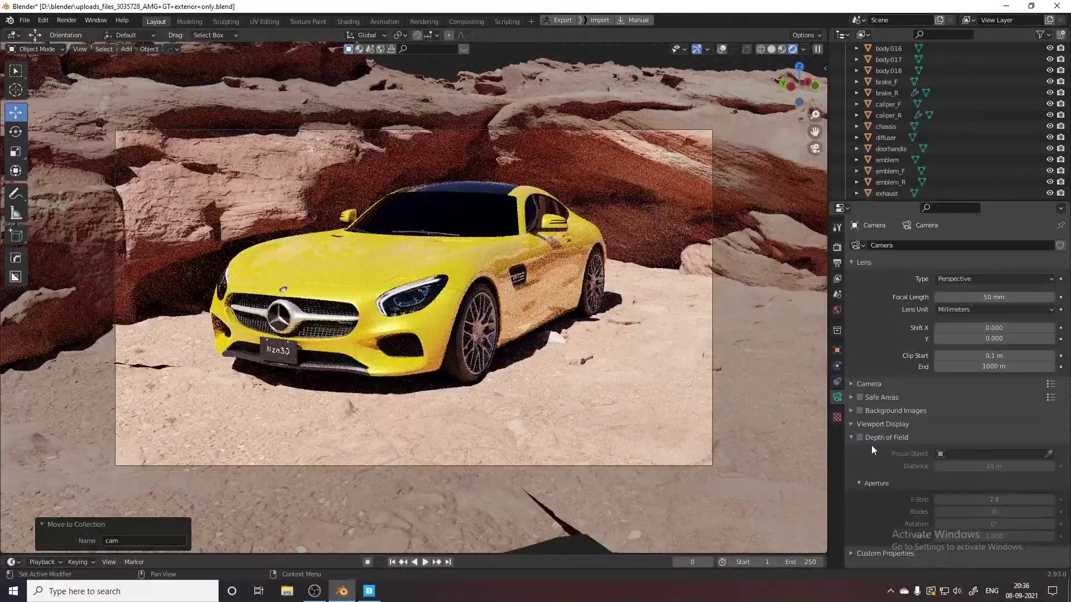
- Set the camera's Passepartout to 1.0 to black out the area outside the frame
{"action": "left_click", "coordinate": [882, 423]}
{"action": "scroll", "coordinate": [892, 427], "scroll_direction": "down", "scroll_amount": 2}
{"action": "left_click_drag", "start_coordinate": [998, 438], "coordinate": [1057, 438]}
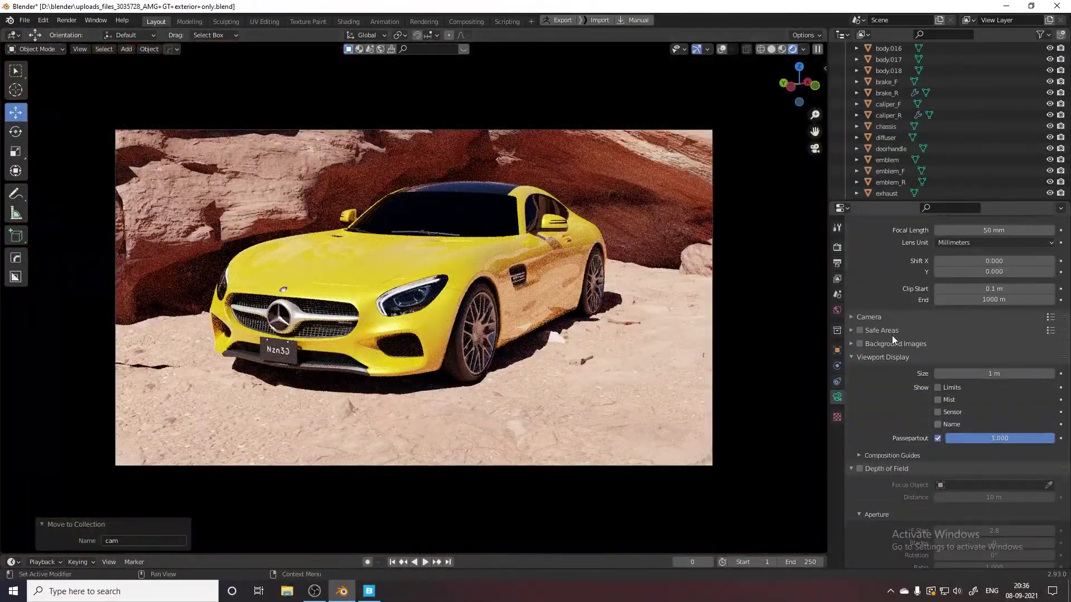
- Reframe the car with walk navigation and switch to Material Preview shading
{"action": "key", "text": "shift+grave"}
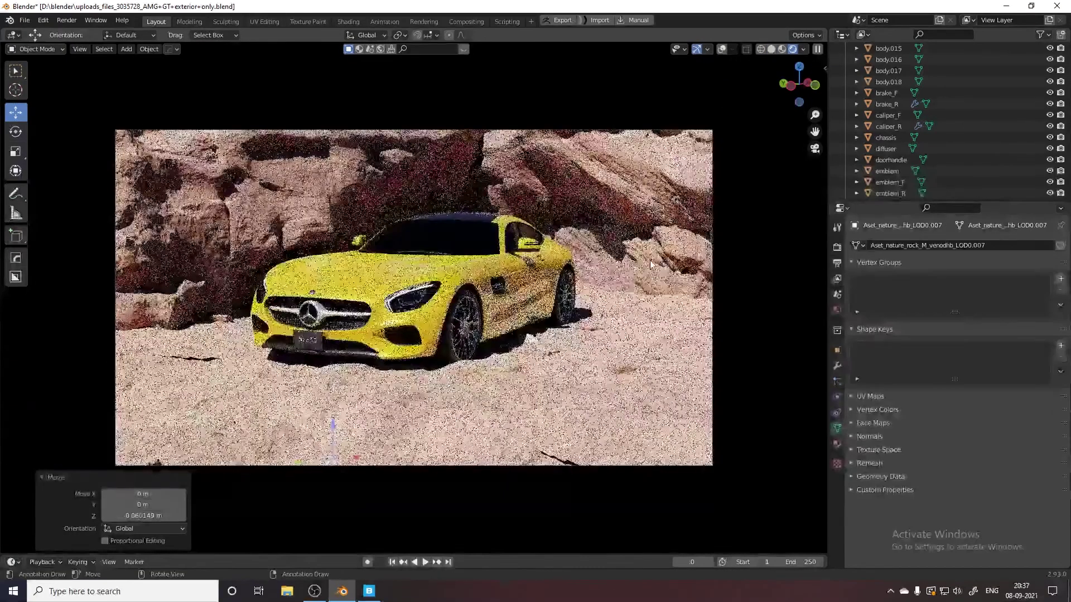
{"action": "key", "text": "z"}
{"action": "left_click", "coordinate": [589, 362]}
- Move and enlarge a rock behind the car, then duplicate it
{"action": "left_click", "coordinate": [492, 270]}
{"action": "key", "text": "g"}
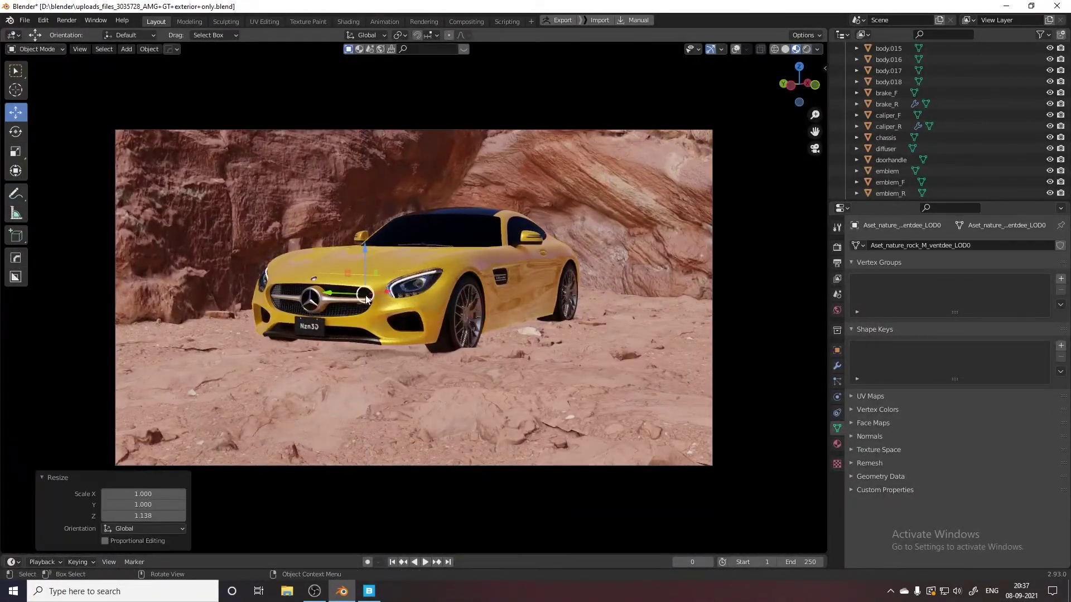
{"action": "key", "text": "s"}
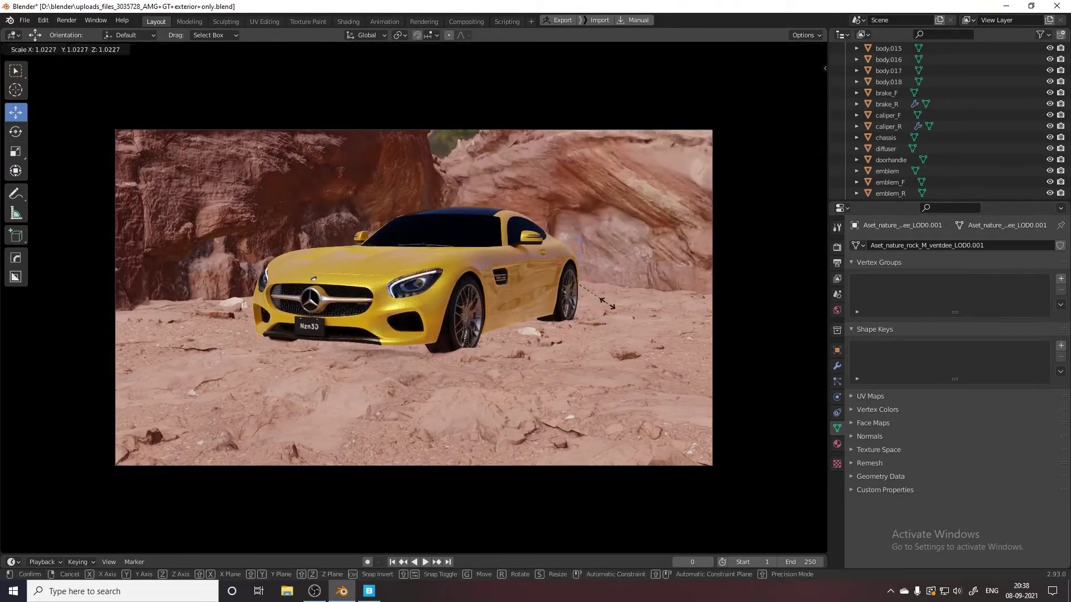
{"action": "left_click", "coordinate": [441, 153]}
{"action": "key", "text": "shift+d"}
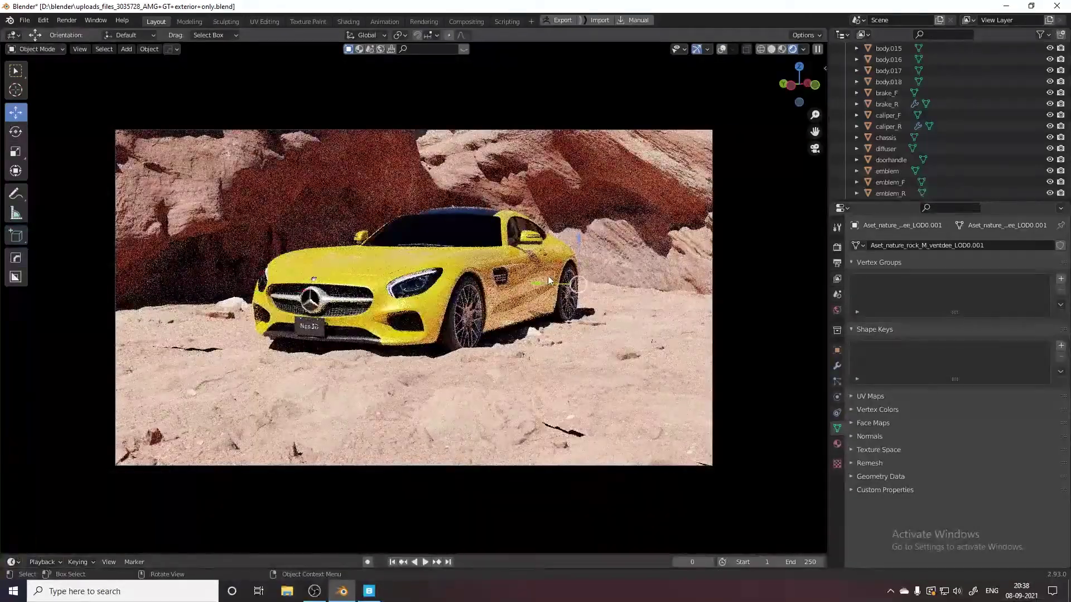
- Place the duplicate rock, then view a related canyon rock asset in Quixel Bridge
{"action": "left_click", "coordinate": [578, 284]}
{"action": "key", "text": "alt+Tab"}
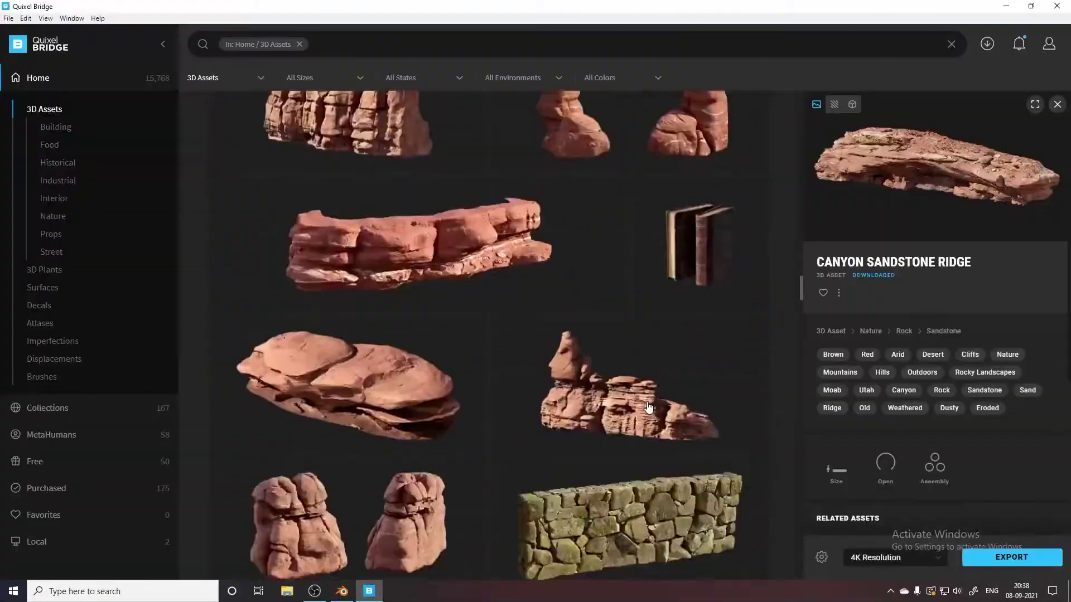
{"action": "scroll", "coordinate": [645, 405], "scroll_direction": "down", "scroll_amount": 10}
{"action": "scroll", "coordinate": [708, 402], "scroll_direction": "down", "scroll_amount": 5}
{"action": "scroll", "coordinate": [920, 391], "scroll_direction": "down", "scroll_amount": 5}
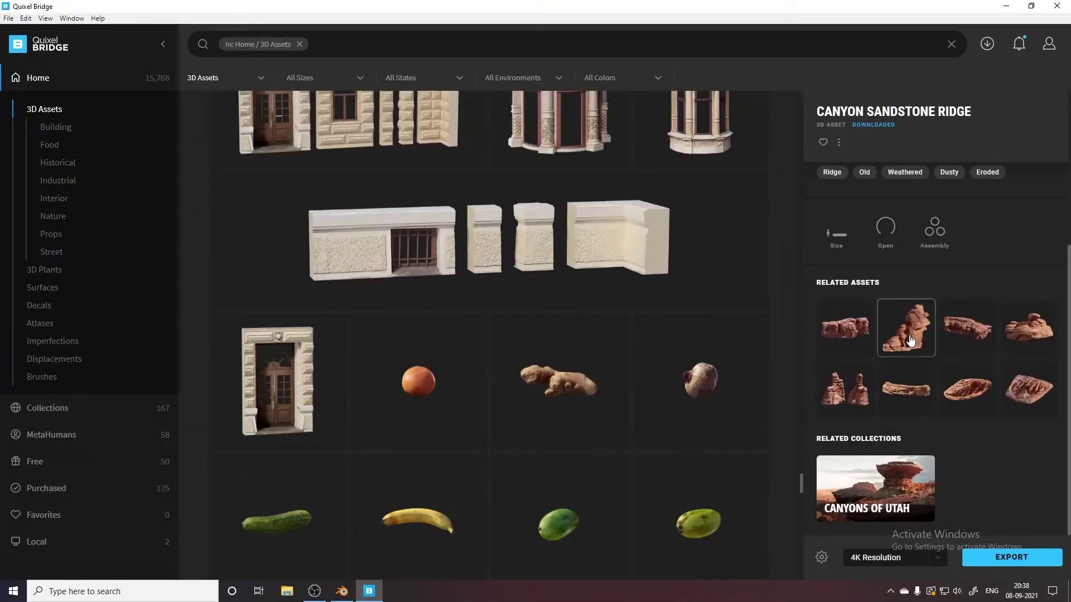
{"action": "left_click", "coordinate": [903, 321]}
- Back in Blender, lower a selected rock slightly along Z and save the file
{"action": "key", "text": "alt+Tab"}
{"action": "key", "text": "z"}
{"action": "left_click", "coordinate": [752, 392]}
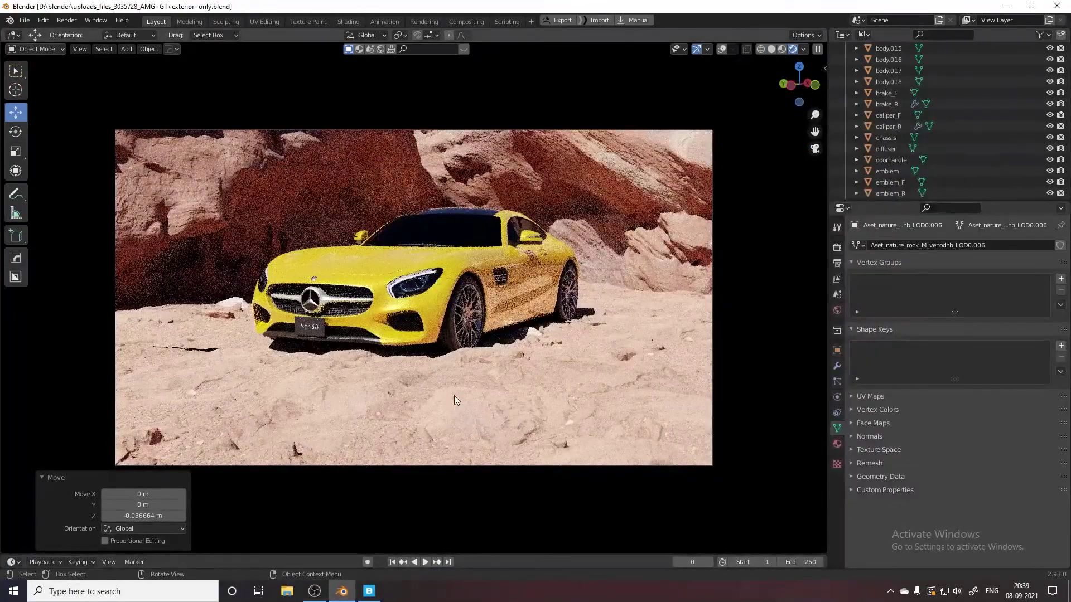
{"action": "key", "text": "z"}
{"action": "key", "text": "ctrl+s"}
- Select the camera and enable Denoising for the viewport
{"action": "left_click", "coordinate": [712, 134]}
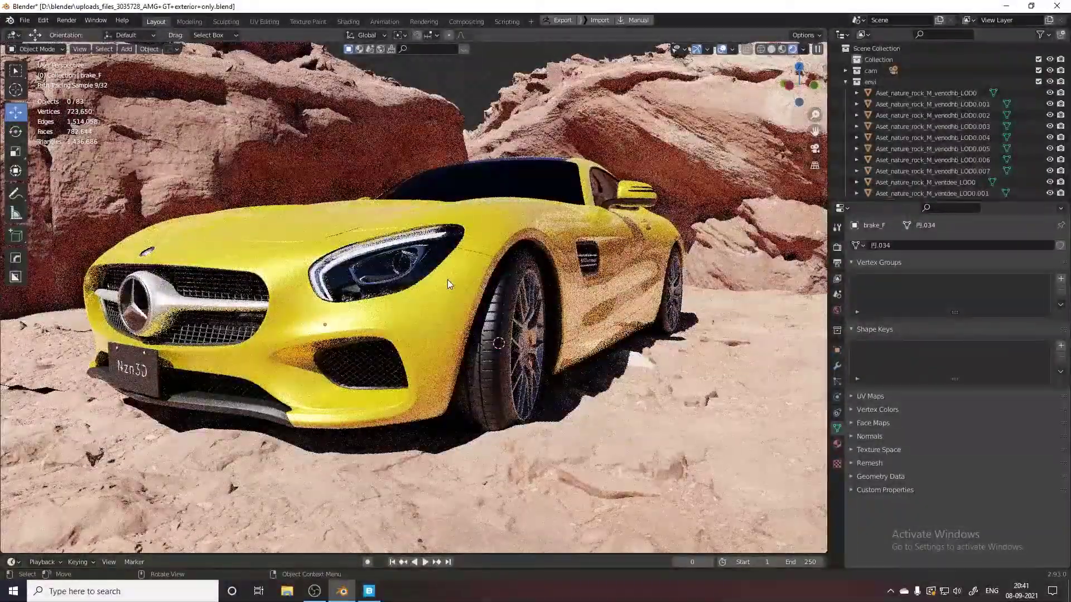
{"action": "left_click", "coordinate": [942, 399]}
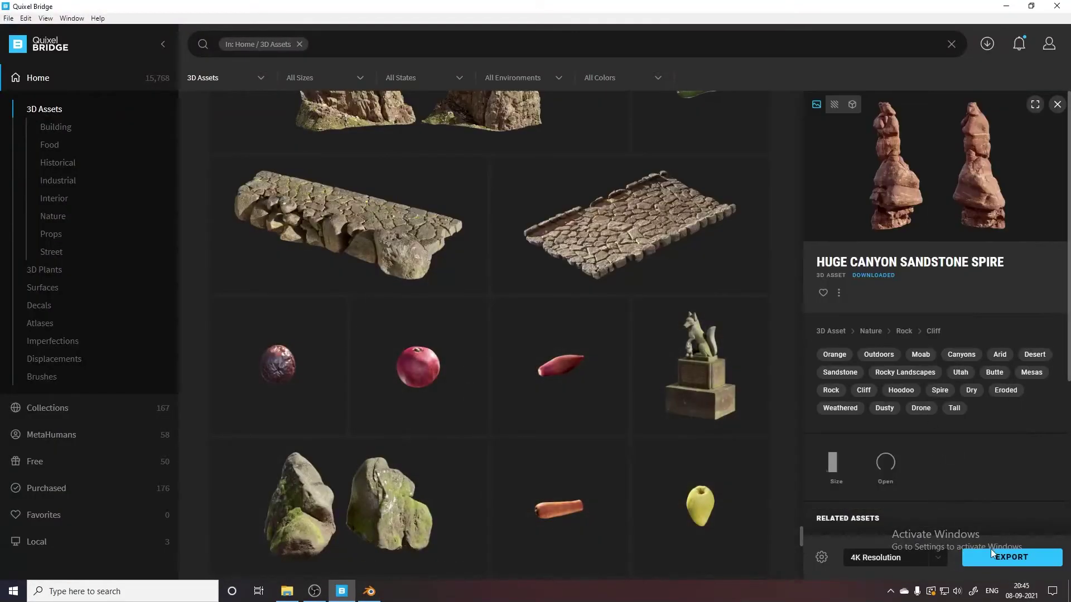
- Scale down the imported sandstone spire and view the scene through the camera
{"action": "key", "text": "s"}
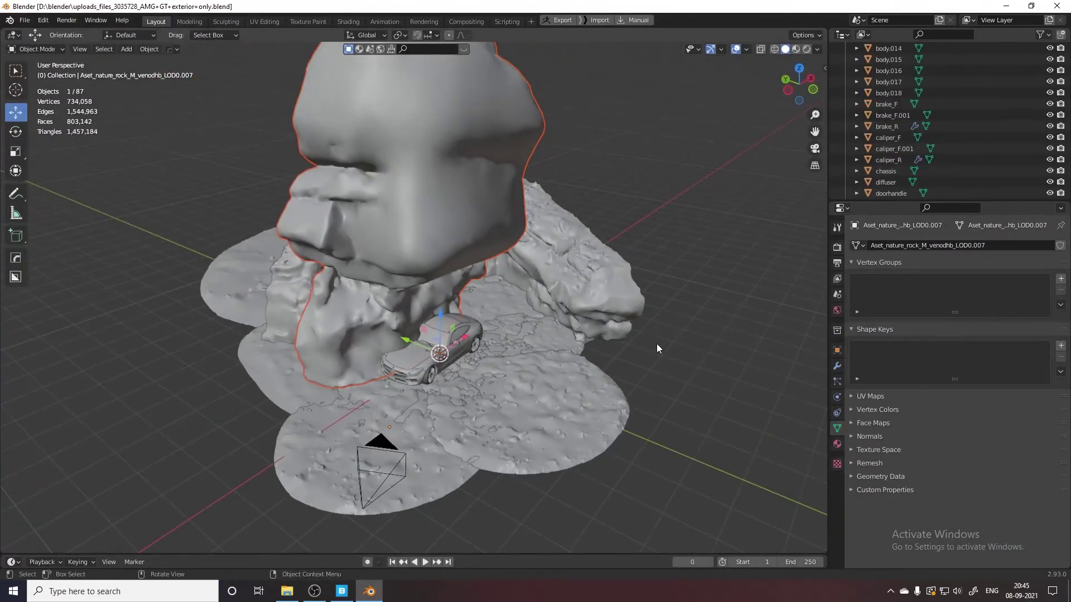
{"action": "left_click", "coordinate": [357, 319]}
{"action": "key", "text": "KP_0"}
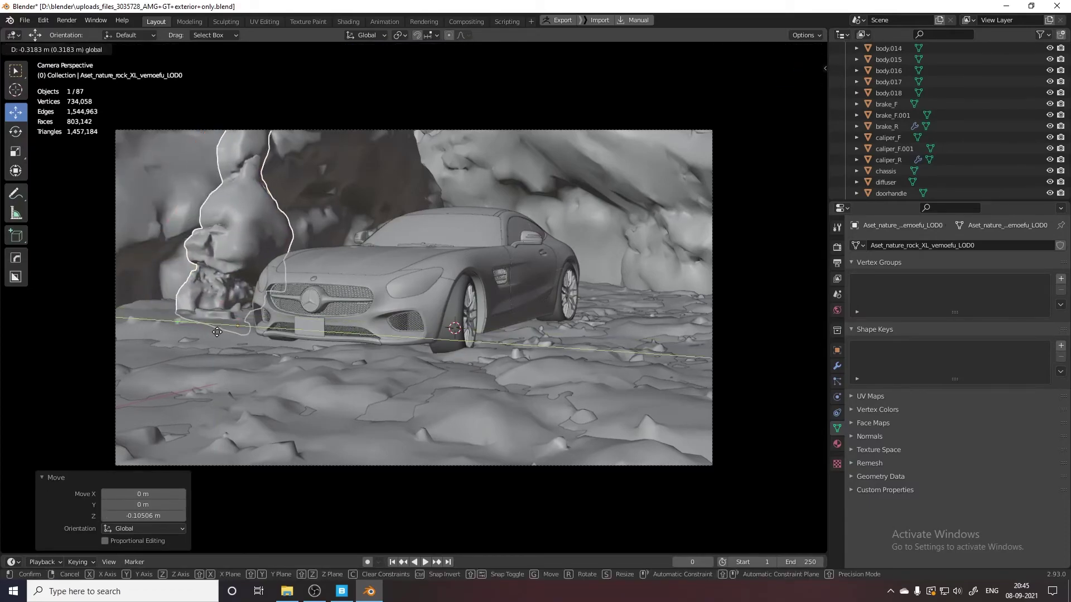
- Move the spire copy to the right of the car and rotate it around Z
{"action": "left_click_drag", "start_coordinate": [139, 347], "coordinate": [773, 371]}
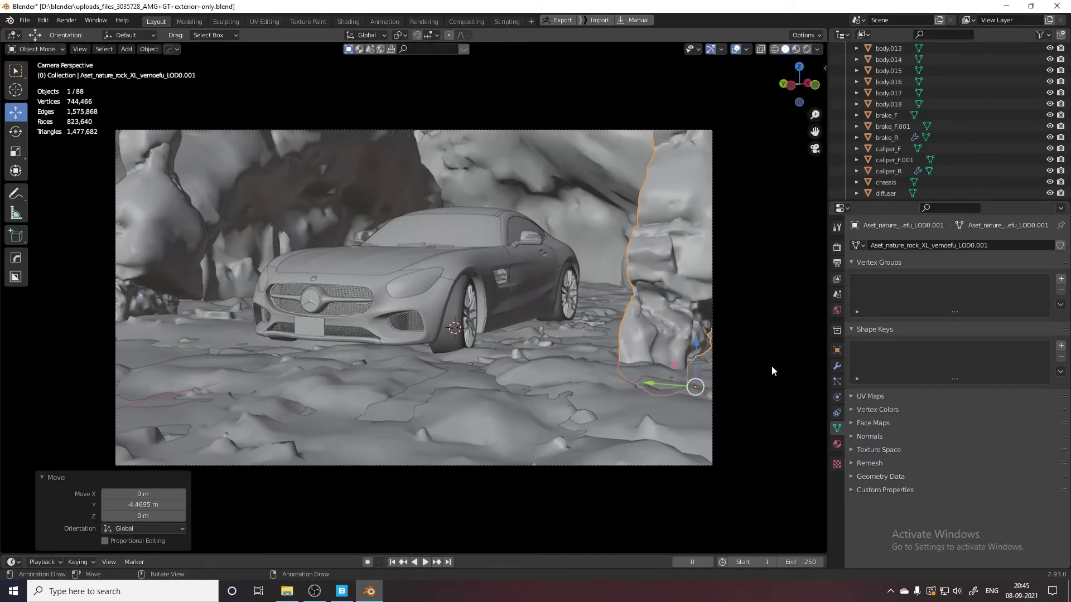
{"action": "left_click", "coordinate": [677, 363]}
{"action": "middle_click_drag", "start_coordinate": [677, 363], "coordinate": [590, 349]}
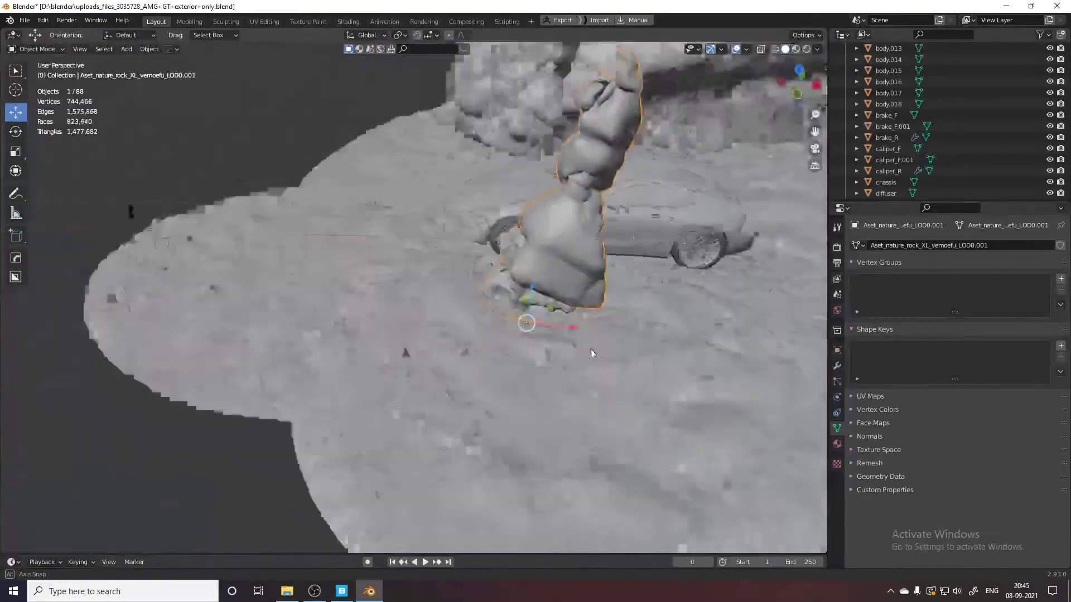
{"action": "key", "text": "r"}
{"action": "key", "text": "z"}
{"action": "left_click", "coordinate": [674, 361]}
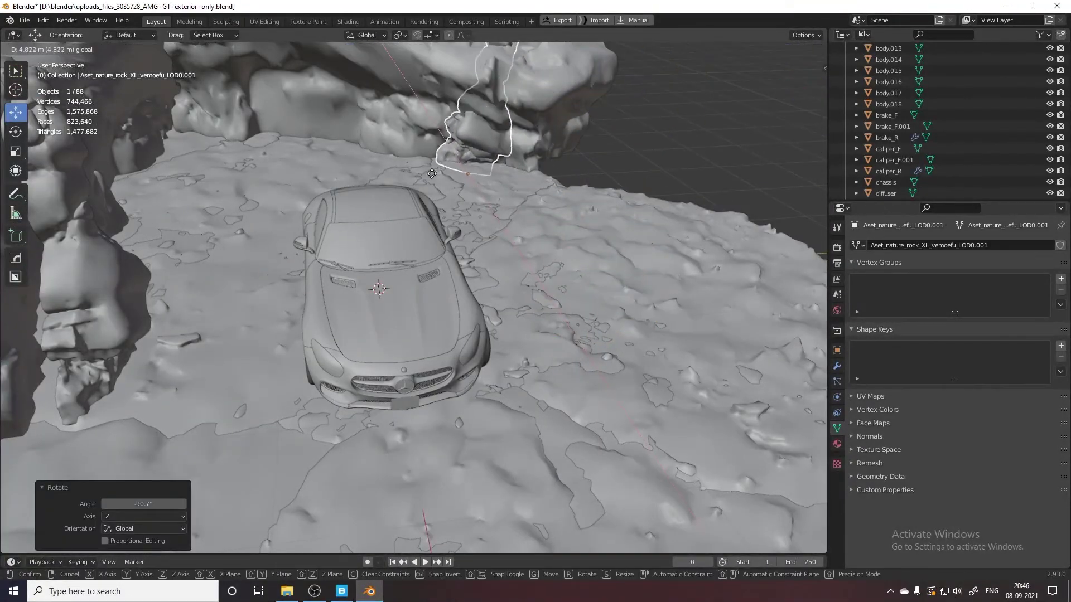
- Check the rendered camera view and select another rock
{"action": "key", "text": "KP_0"}
{"action": "key", "text": "shift+z"}
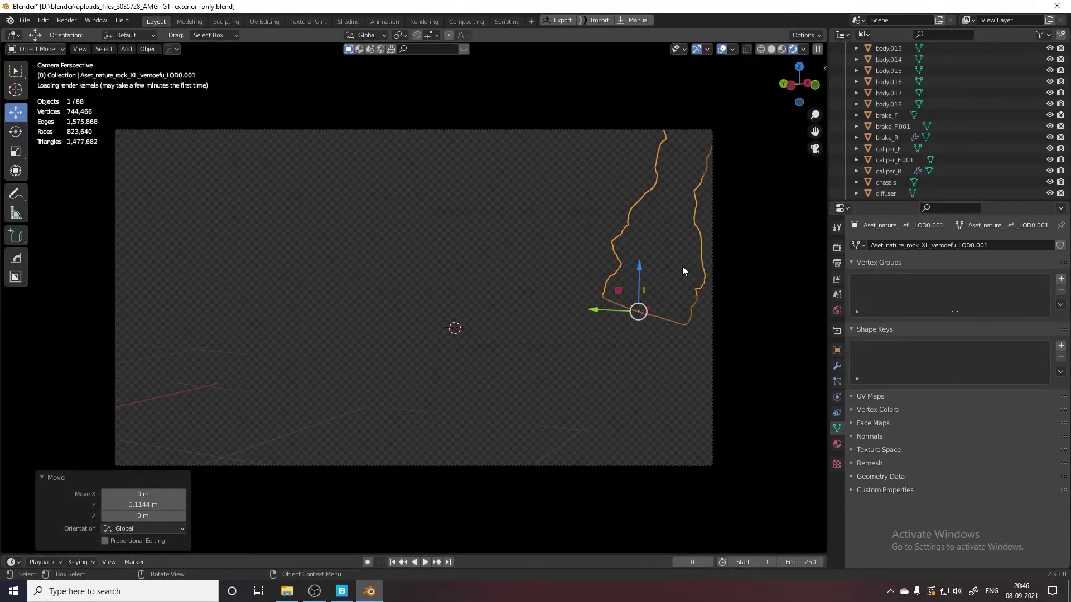
{"action": "left_click", "coordinate": [681, 266]}
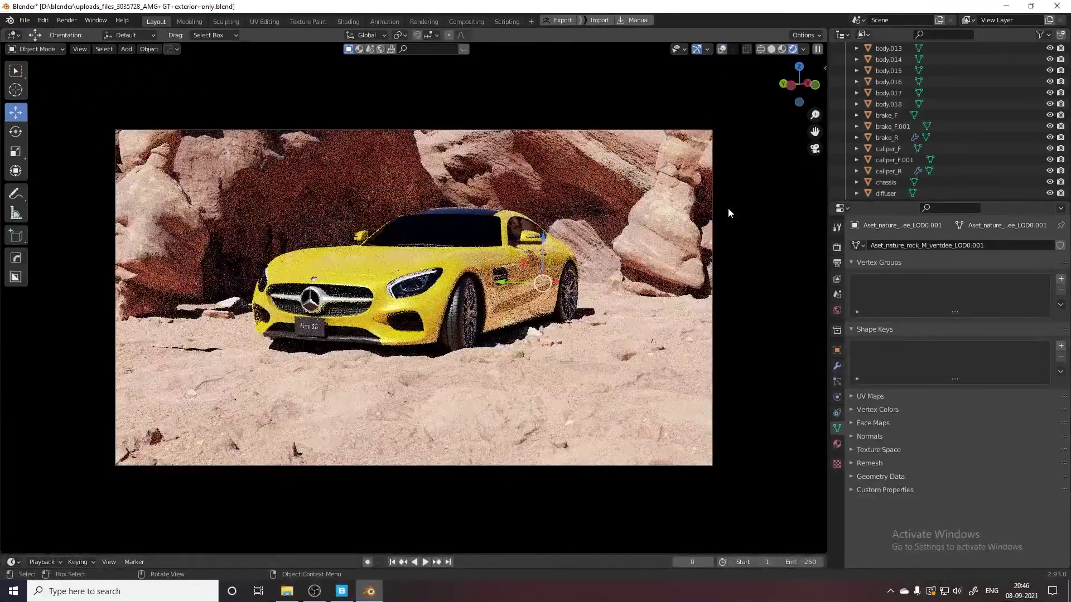
- Browse Quixel Bridge's 3D assets to pick the Pruned Tree download, then return to Blender
{"action": "left_click", "coordinate": [342, 591]}
{"action": "scroll", "coordinate": [633, 383], "scroll_direction": "down", "scroll_amount": 3}
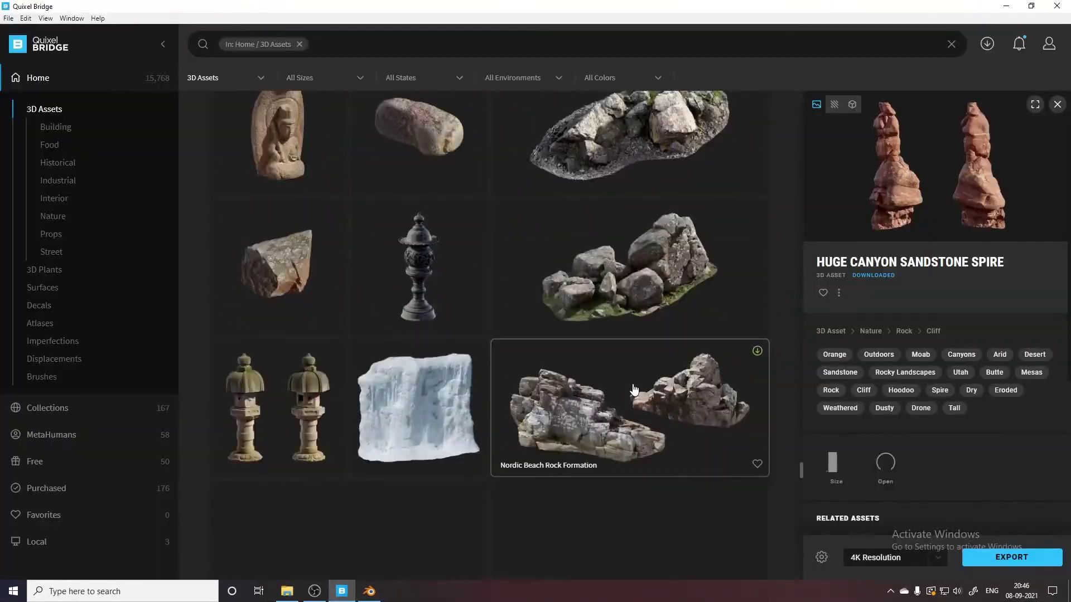
{"action": "scroll", "coordinate": [633, 383], "scroll_direction": "down", "scroll_amount": 3}
{"action": "scroll", "coordinate": [632, 382], "scroll_direction": "down", "scroll_amount": 3}
{"action": "scroll", "coordinate": [632, 382], "scroll_direction": "down", "scroll_amount": 5}
{"action": "scroll", "coordinate": [632, 383], "scroll_direction": "down", "scroll_amount": 5}
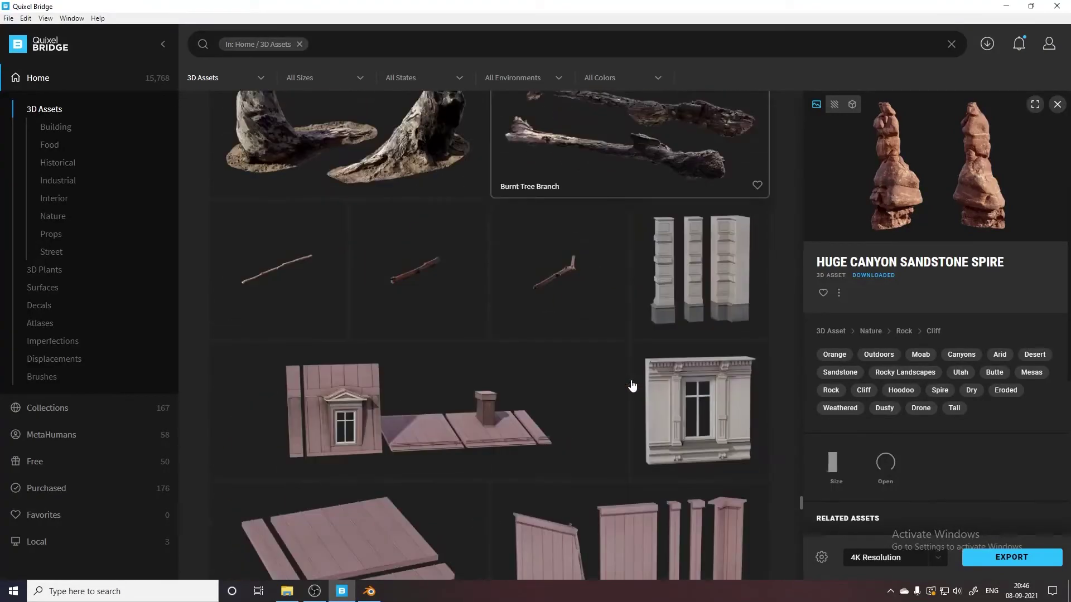
{"action": "scroll", "coordinate": [632, 383], "scroll_direction": "down", "scroll_amount": 5}
{"action": "scroll", "coordinate": [632, 384], "scroll_direction": "up", "scroll_amount": 1}
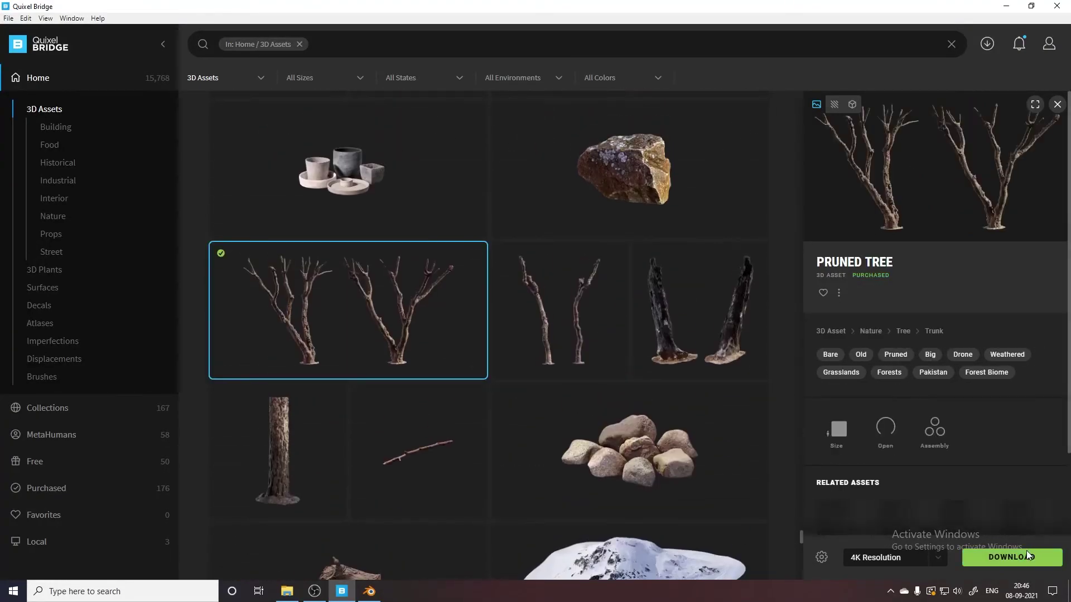
{"action": "scroll", "coordinate": [716, 436], "scroll_direction": "down", "scroll_amount": 3}
{"action": "scroll", "coordinate": [716, 435], "scroll_direction": "down", "scroll_amount": 5}
{"action": "scroll", "coordinate": [716, 435], "scroll_direction": "down", "scroll_amount": 5}
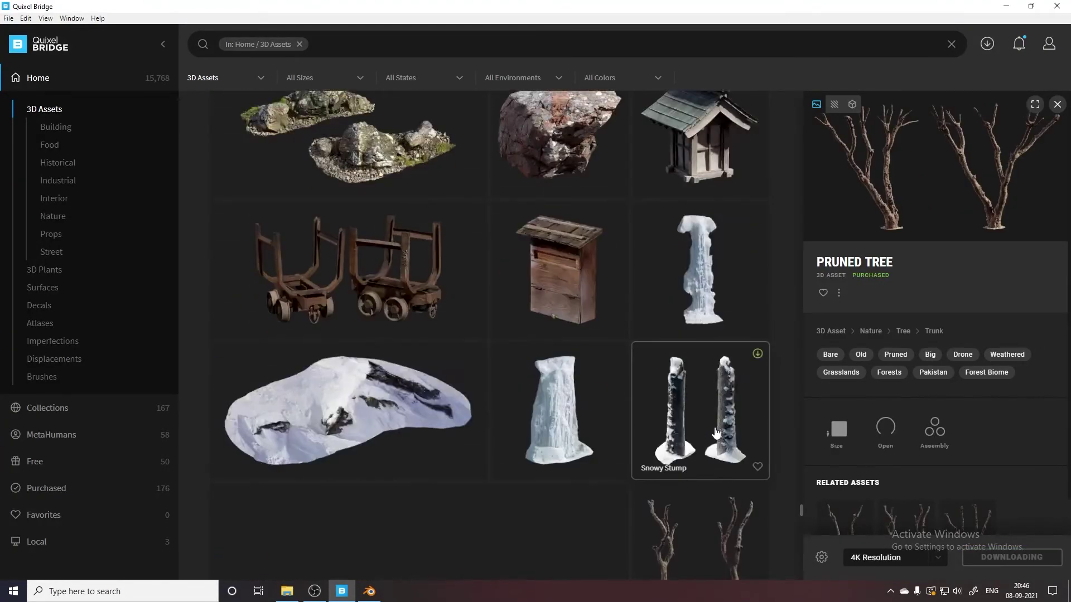
{"action": "scroll", "coordinate": [716, 433], "scroll_direction": "down", "scroll_amount": 3}
{"action": "scroll", "coordinate": [716, 433], "scroll_direction": "down", "scroll_amount": 6}
{"action": "scroll", "coordinate": [716, 433], "scroll_direction": "down", "scroll_amount": 2}
{"action": "scroll", "coordinate": [716, 434], "scroll_direction": "up", "scroll_amount": 5}
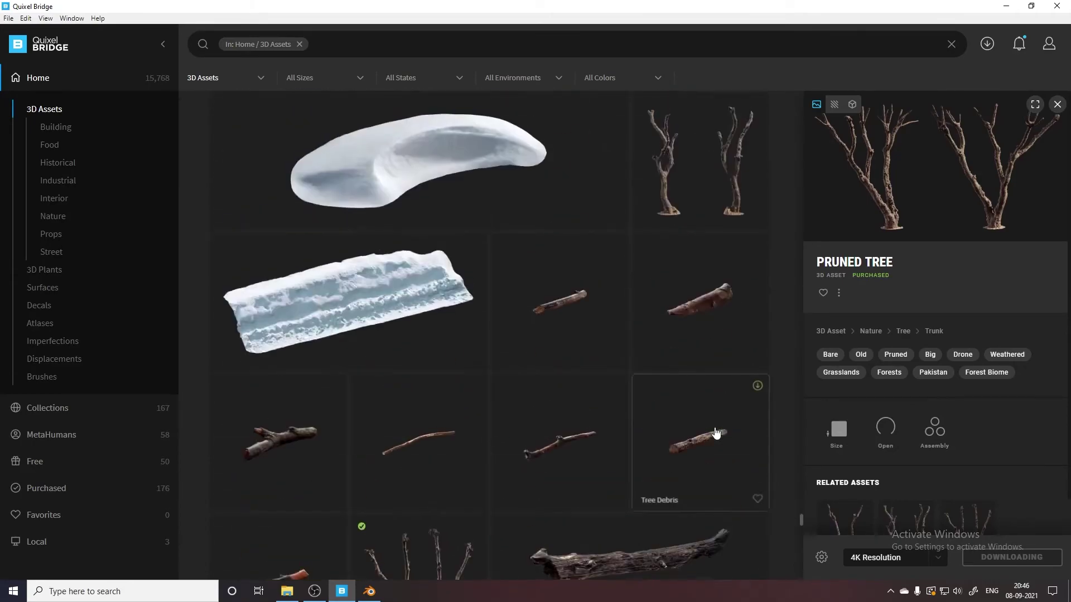
{"action": "scroll", "coordinate": [716, 434], "scroll_direction": "up", "scroll_amount": 10}
{"action": "scroll", "coordinate": [716, 433], "scroll_direction": "up", "scroll_amount": 5}
{"action": "left_click", "coordinate": [371, 593]}
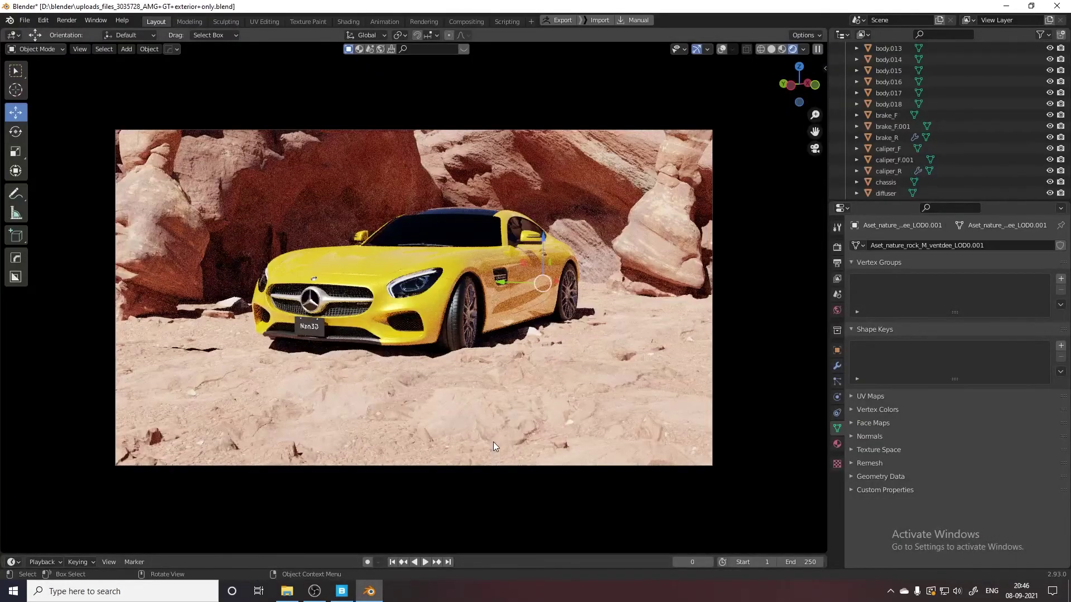
- Add a new camera, make it the active view, and move it into the 'cam' collection
{"action": "mouse_move", "coordinate": [426, 227]}
{"action": "middle_mouse_down"}
{"action": "mouse_move", "coordinate": [415, 273]}
{"action": "mouse_move", "coordinate": [411, 264]}
{"action": "middle_mouse_up"}
{"action": "key", "text": "shift+a"}
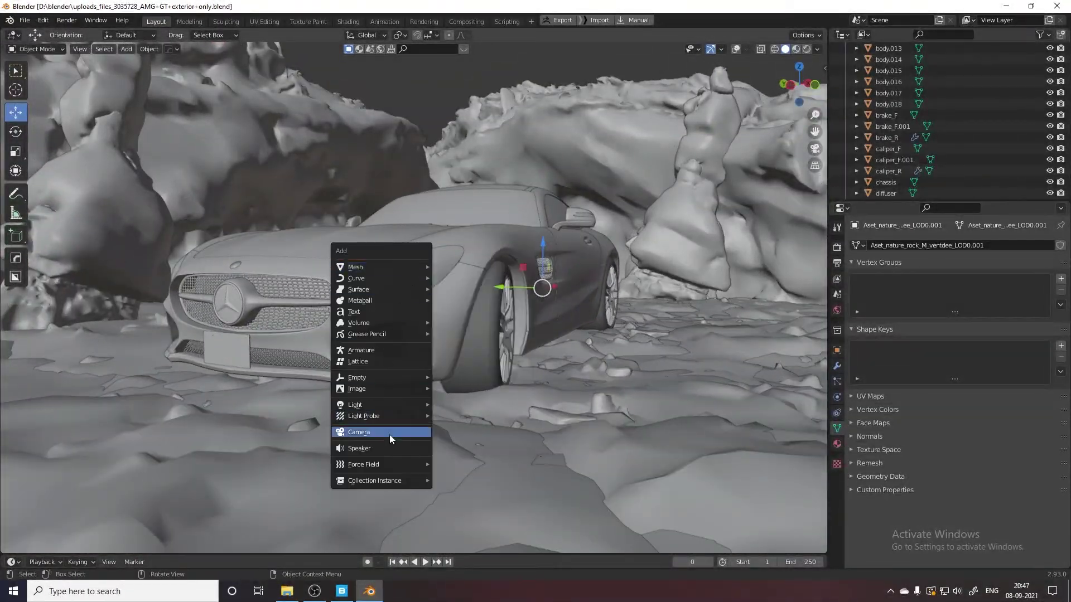
{"action": "left_click", "coordinate": [389, 434]}
{"action": "key", "text": "ctrl+KP_0"}
{"action": "key", "text": "m"}
- Fly the new camera close to the car, preview in Rendered shading, and save
{"action": "key", "text": "shift+grave"}
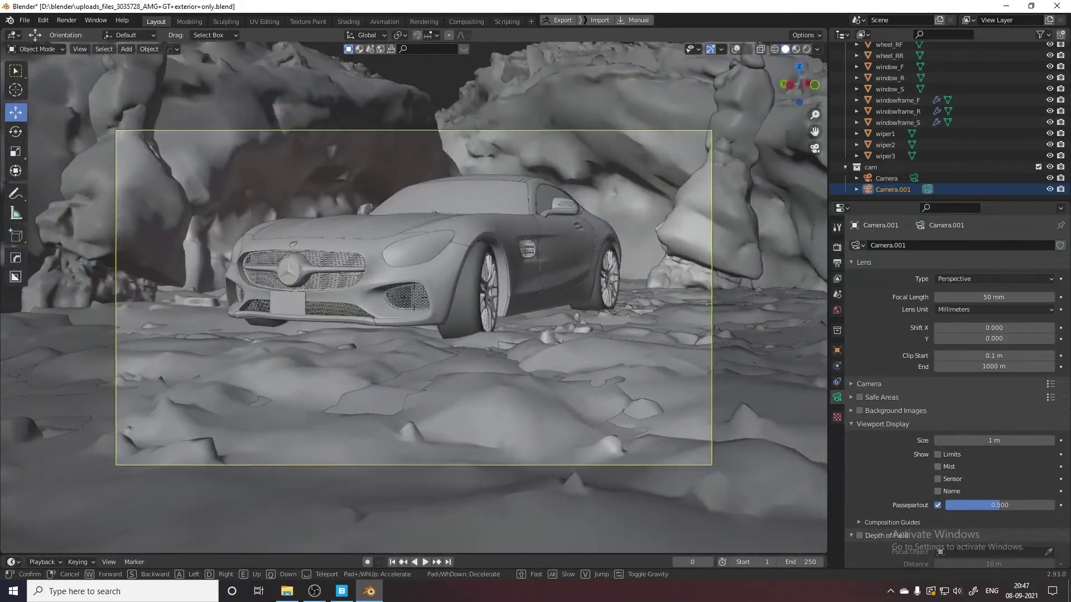
{"action": "left_click", "coordinate": [414, 301]}
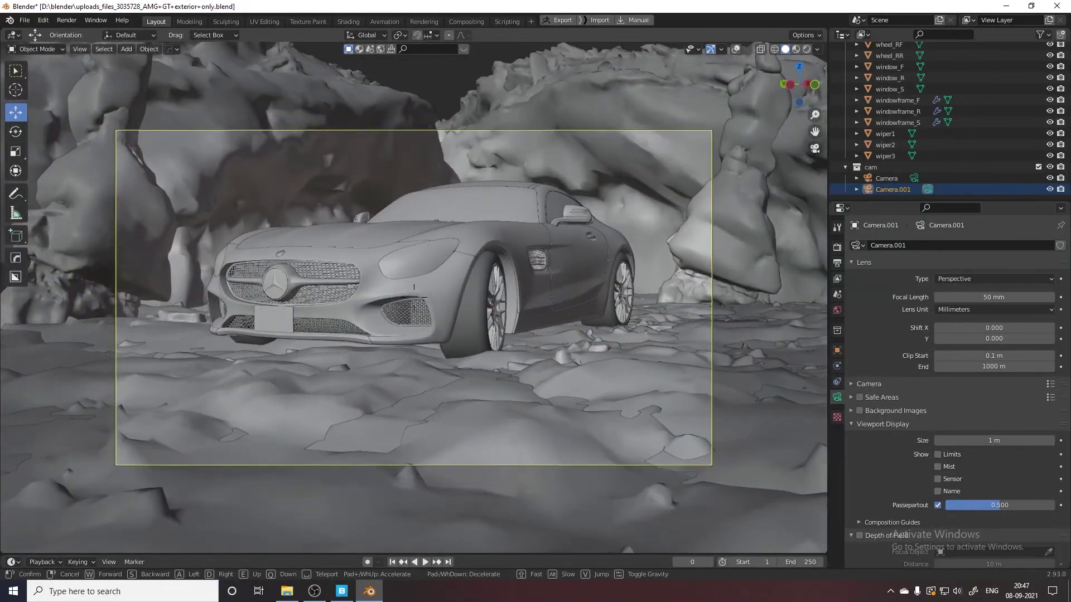
{"action": "key", "text": "z"}
{"action": "left_click", "coordinate": [430, 206]}
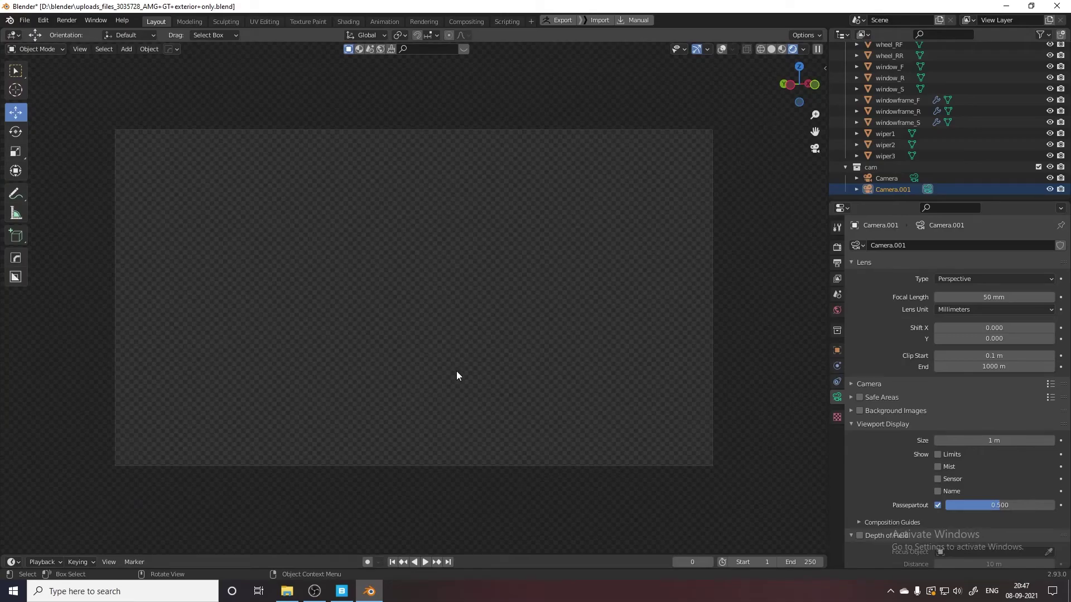
{"action": "key", "text": "ctrl+s"}
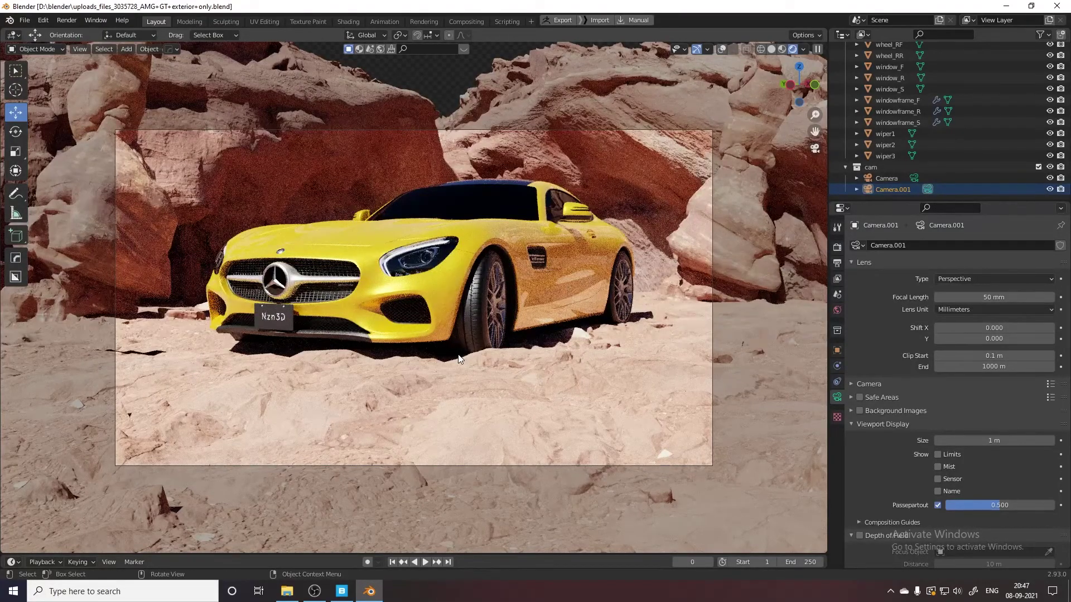
{"action": "left_click", "coordinate": [366, 582]}
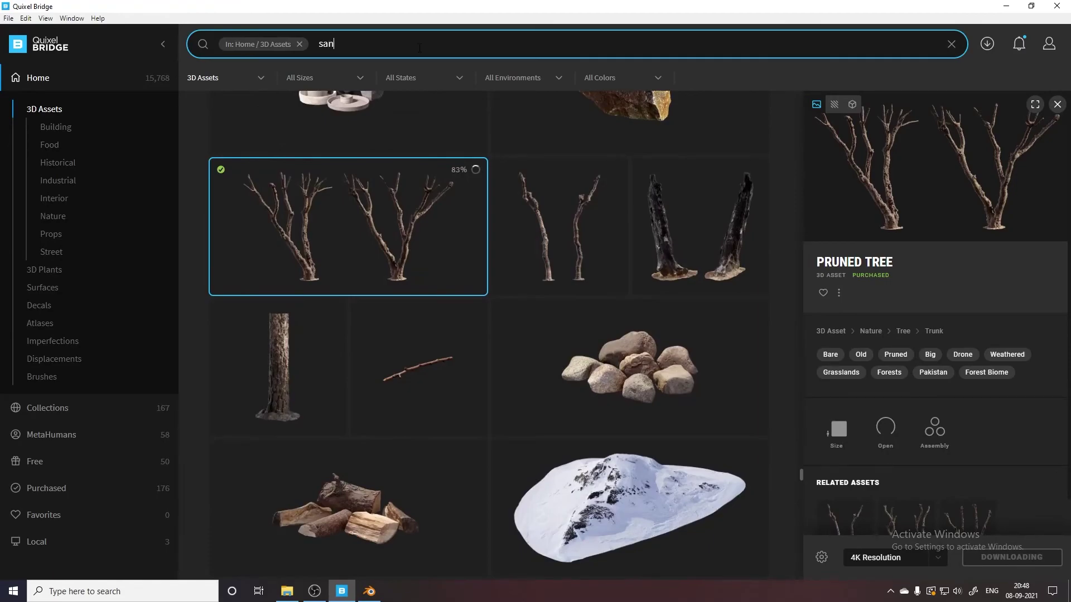
- Search Quixel Bridge for 'sand' and scroll through the canyon sandstone results
{"action": "type", "text": "d"}
{"action": "key", "text": "Return"}
{"action": "scroll", "coordinate": [464, 179], "scroll_direction": "down", "scroll_amount": 3}
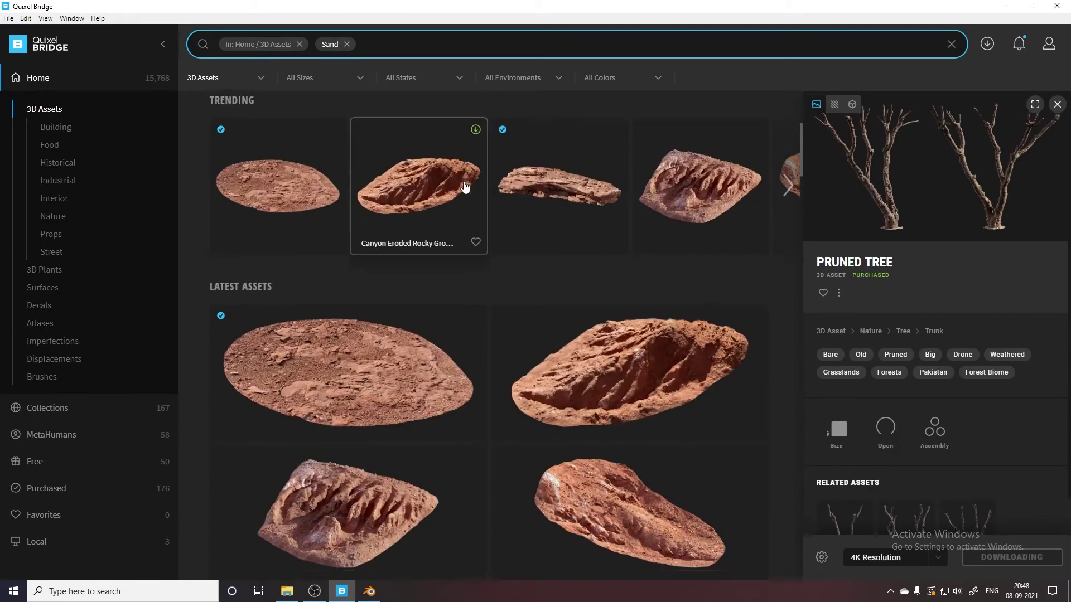
{"action": "scroll", "coordinate": [464, 184], "scroll_direction": "down", "scroll_amount": 2}
{"action": "scroll", "coordinate": [464, 187], "scroll_direction": "down", "scroll_amount": 3}
{"action": "scroll", "coordinate": [465, 186], "scroll_direction": "down", "scroll_amount": 3}
{"action": "scroll", "coordinate": [462, 186], "scroll_direction": "down", "scroll_amount": 3}
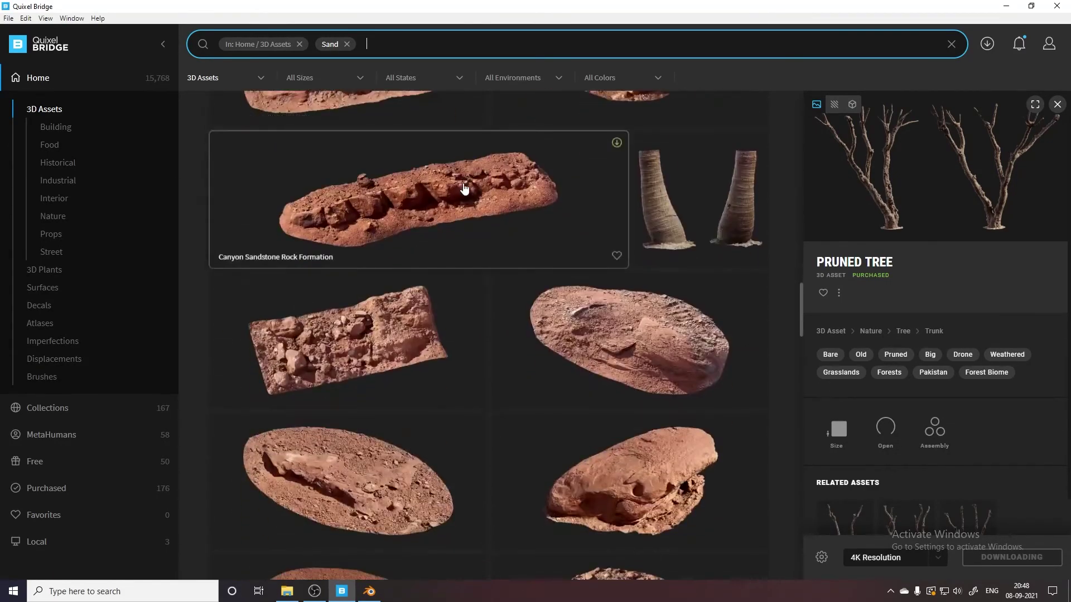
{"action": "scroll", "coordinate": [676, 296], "scroll_direction": "down", "scroll_amount": 2}
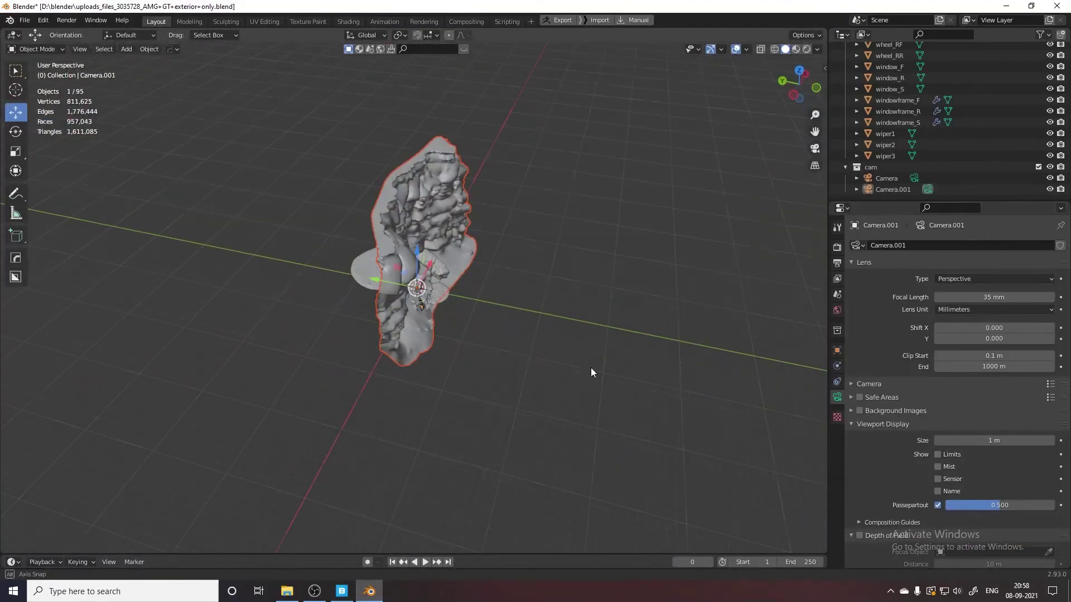
- Move the new sandstone rock along Y behind the car and scale it to 0.84
{"action": "key", "text": "KP_0"}
{"action": "key", "text": "g"}
{"action": "key", "text": "y"}
{"action": "left_click", "coordinate": [624, 324]}
{"action": "key", "text": "s"}
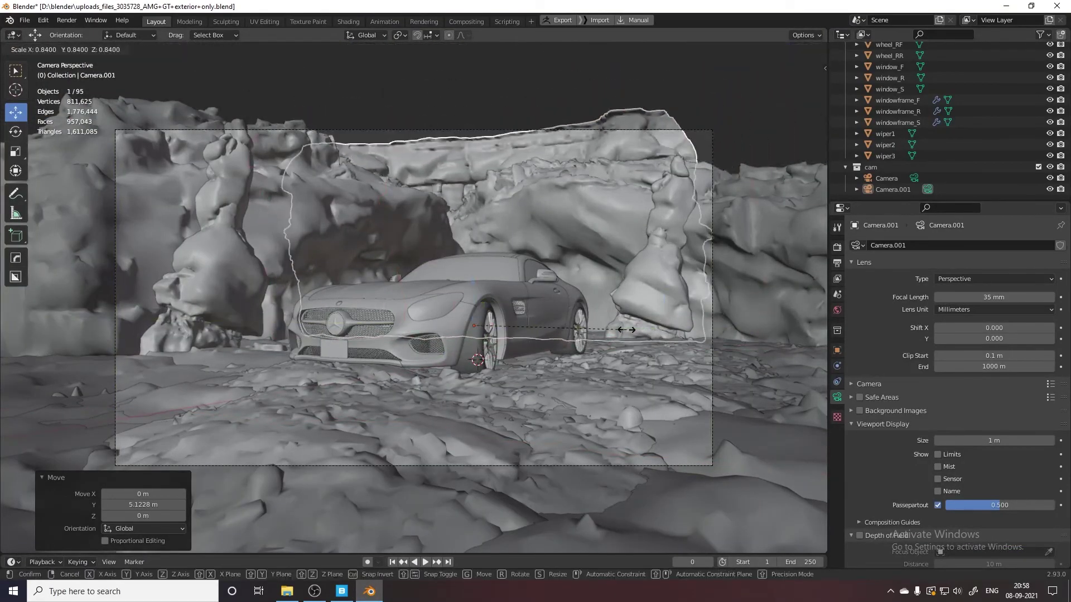
{"action": "left_click", "coordinate": [514, 317]}
- Make the original Camera active, preview it rendered, and show the world shading nodes
{"action": "left_click", "coordinate": [886, 179]}
{"action": "key", "text": "ctrl+KP_0"}
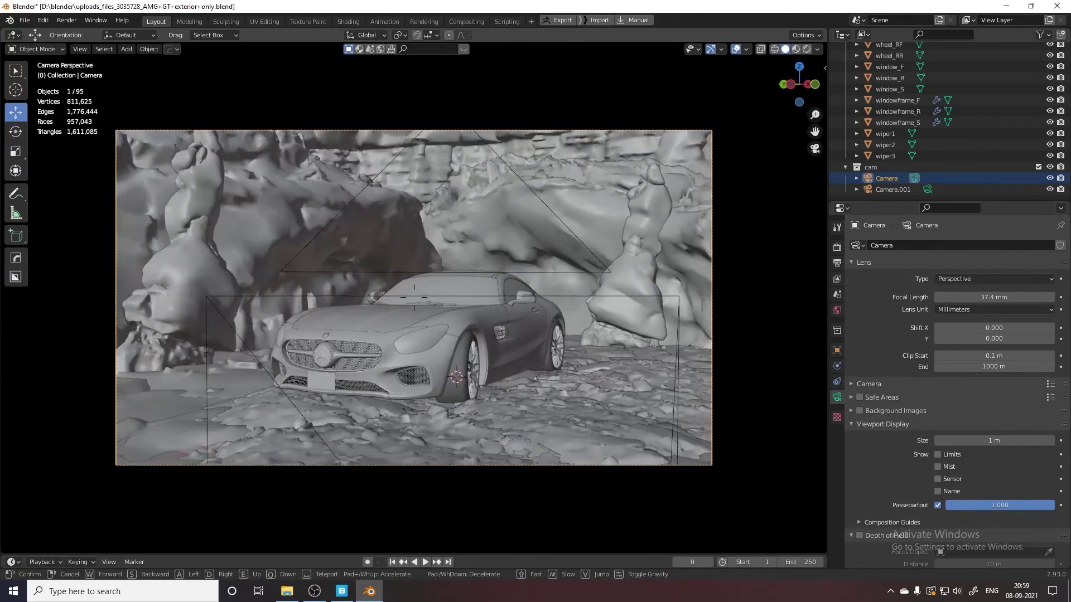
{"action": "left_click", "coordinate": [437, 260]}
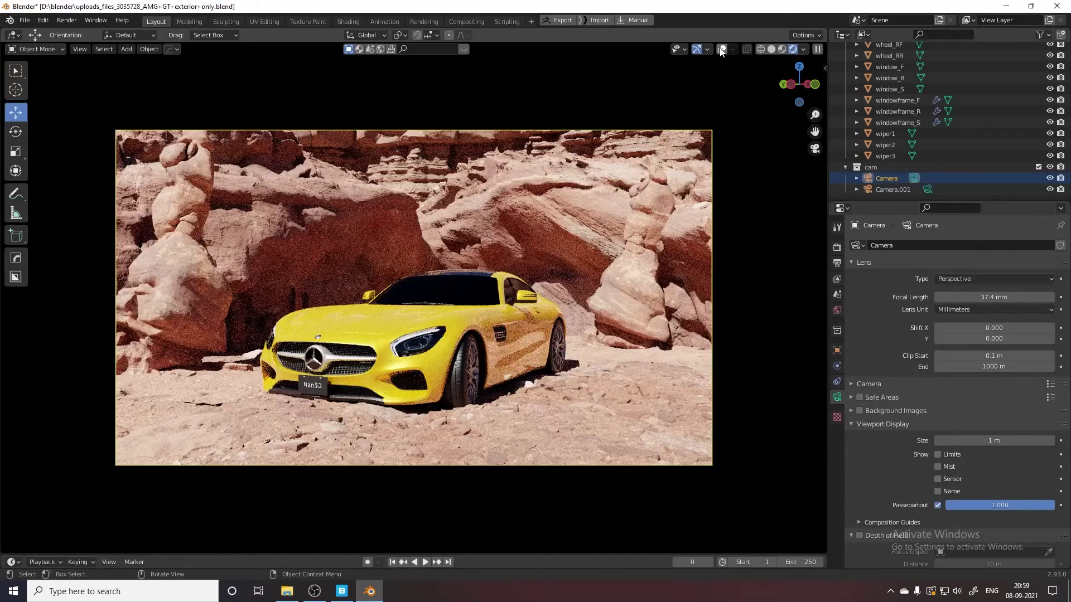
{"action": "left_click", "coordinate": [348, 21]}
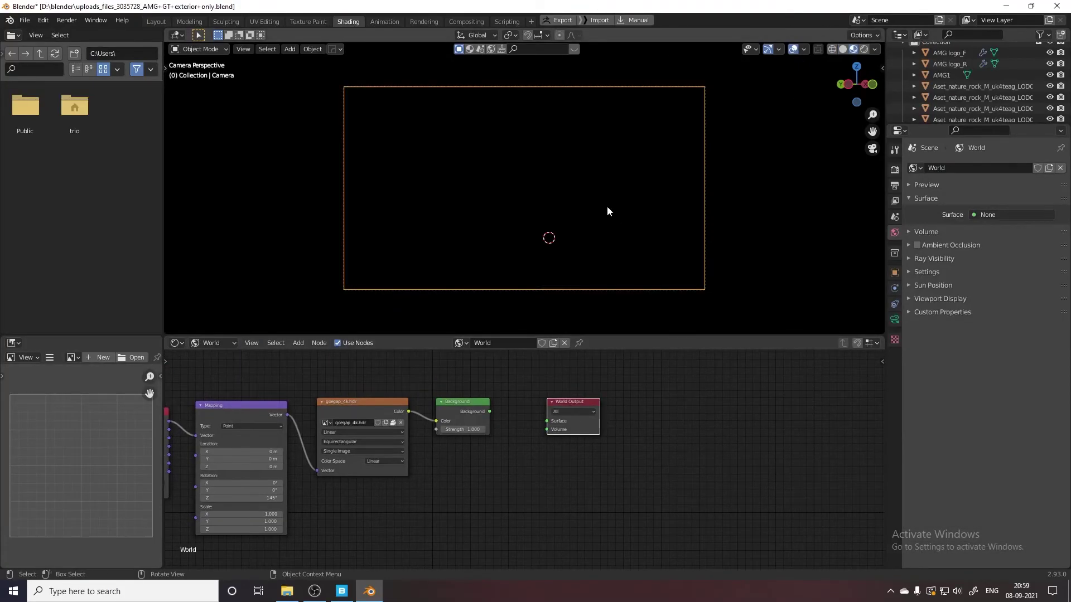
- Add an area light to the scene and duplicate it twice for three area lights
{"action": "middle_click_drag", "start_coordinate": [581, 233], "coordinate": [463, 178]}
{"action": "key", "text": "shift+a"}
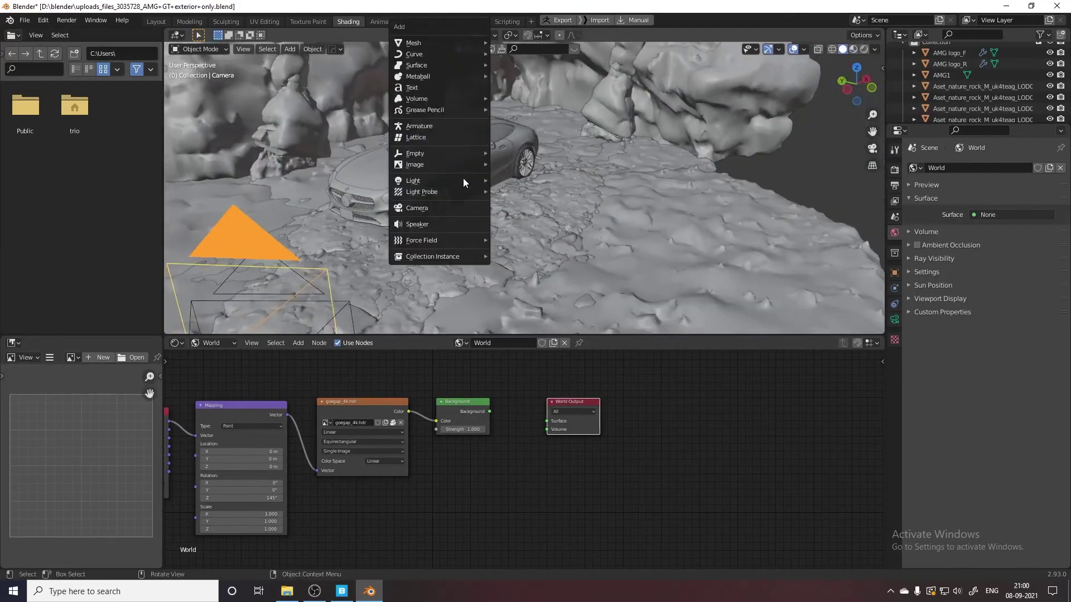
{"action": "left_click", "coordinate": [512, 217]}
{"action": "middle_click_drag", "start_coordinate": [512, 217], "coordinate": [592, 212]}
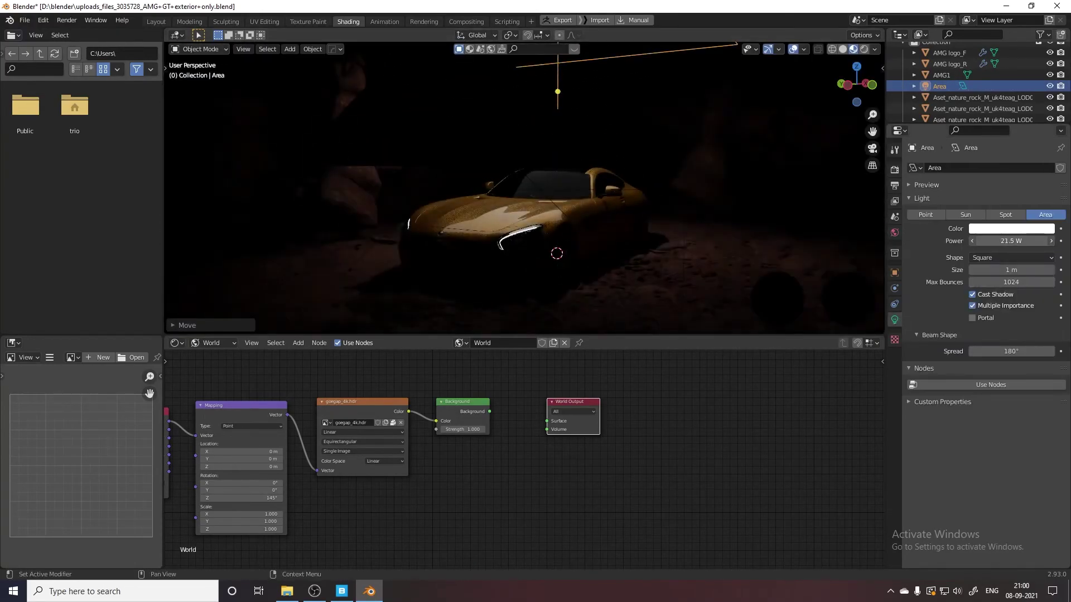
{"action": "key", "text": "shift+d"}
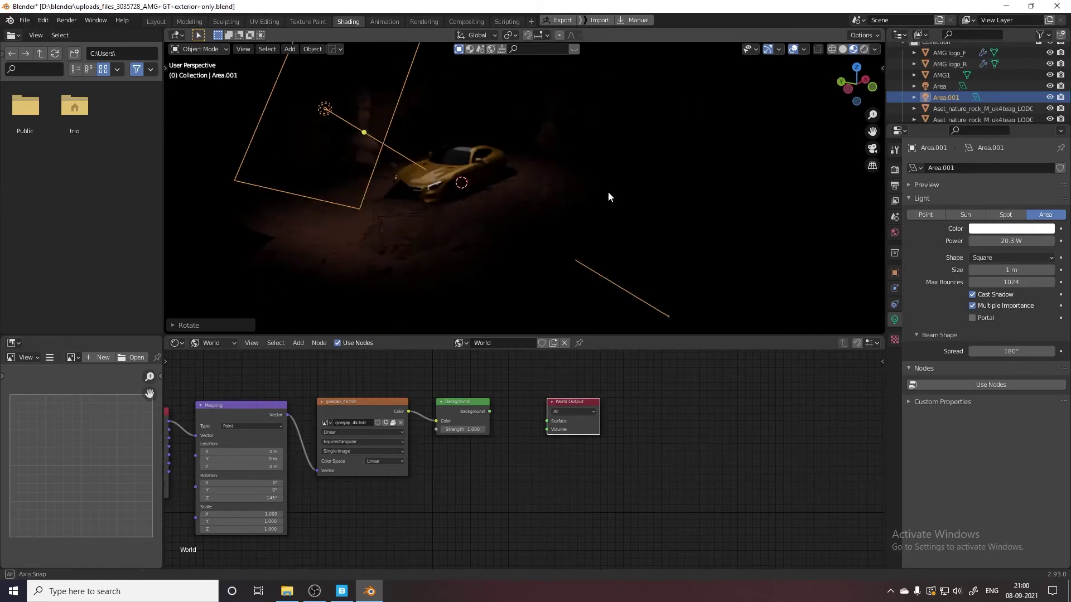
{"action": "key", "text": "shift+d"}
- Enlarge an area light, select the main Area light, and look through the camera
{"action": "mouse_move", "coordinate": [608, 197]}
{"action": "middle_mouse_down"}
{"action": "mouse_move", "coordinate": [662, 91]}
{"action": "mouse_move", "coordinate": [711, 84]}
{"action": "middle_mouse_up"}
{"action": "key", "text": "s"}
{"action": "left_click", "coordinate": [698, 173]}
{"action": "mouse_move", "coordinate": [698, 173]}
{"action": "middle_mouse_down"}
{"action": "mouse_move", "coordinate": [544, 210]}
{"action": "mouse_move", "coordinate": [378, 219]}
{"action": "middle_mouse_up"}
{"action": "left_click", "coordinate": [939, 86]}
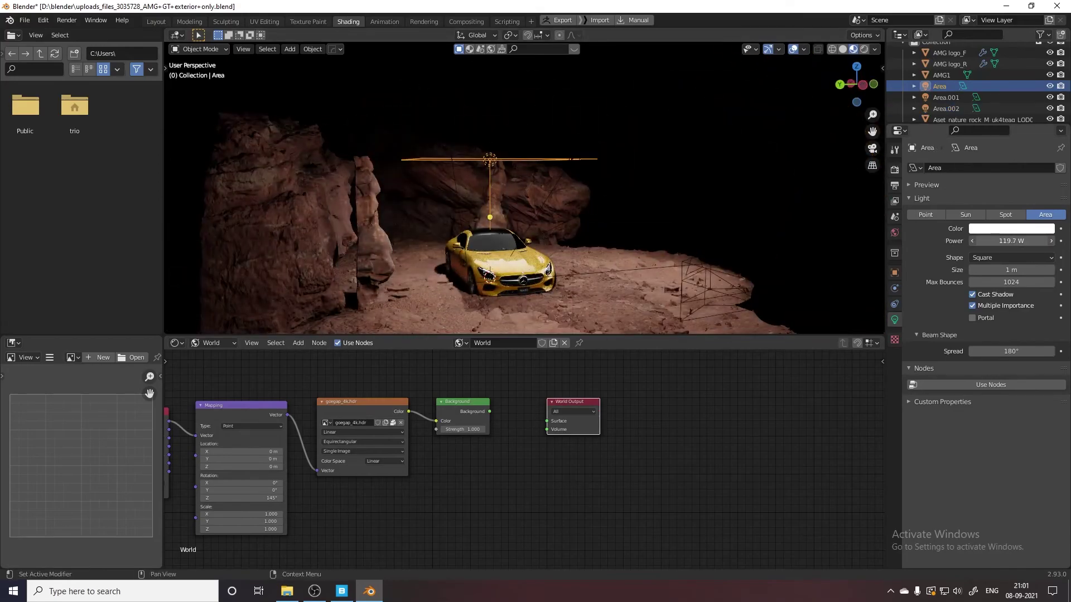
{"action": "key", "text": "KP_0"}
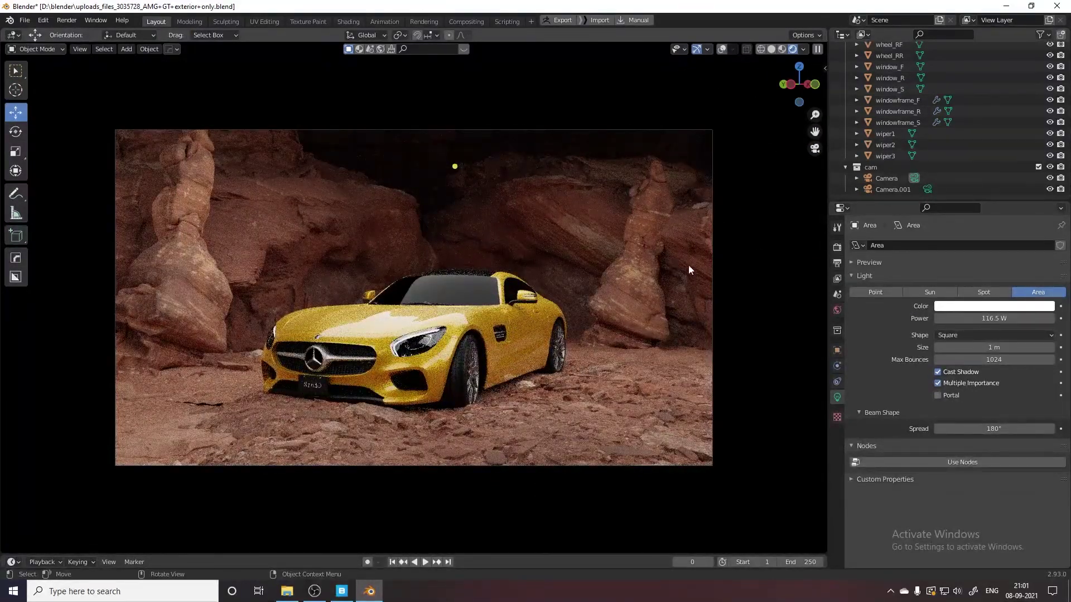
- Dim the area light to 69.4 W and move the lights into a new lights collection
{"action": "left_click_drag", "start_coordinate": [994, 318], "coordinate": [970, 318]}
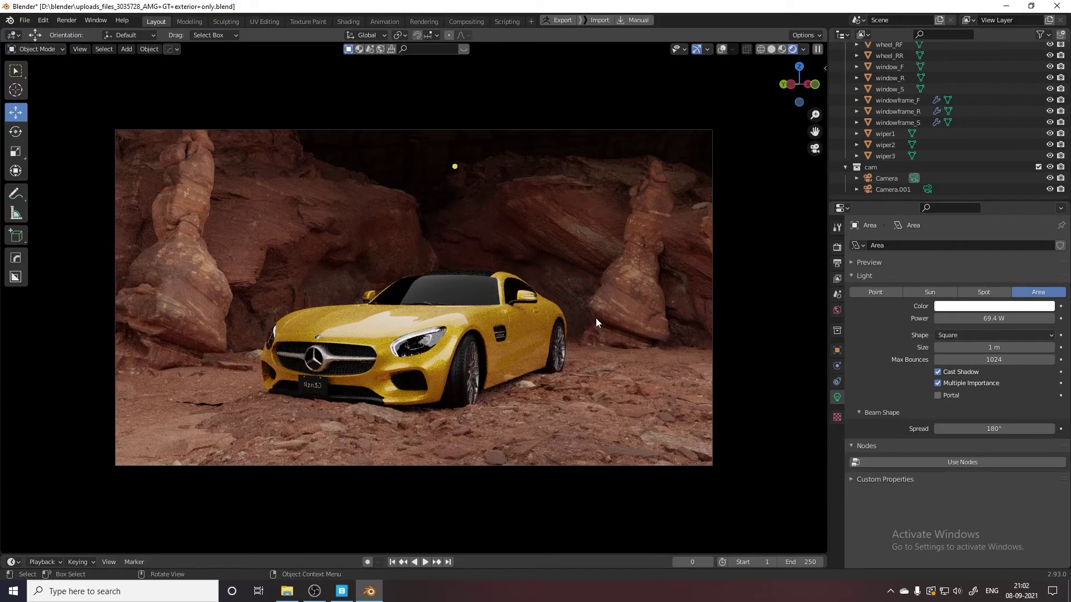
{"action": "middle_click_drag", "start_coordinate": [454, 315], "coordinate": [521, 284]}
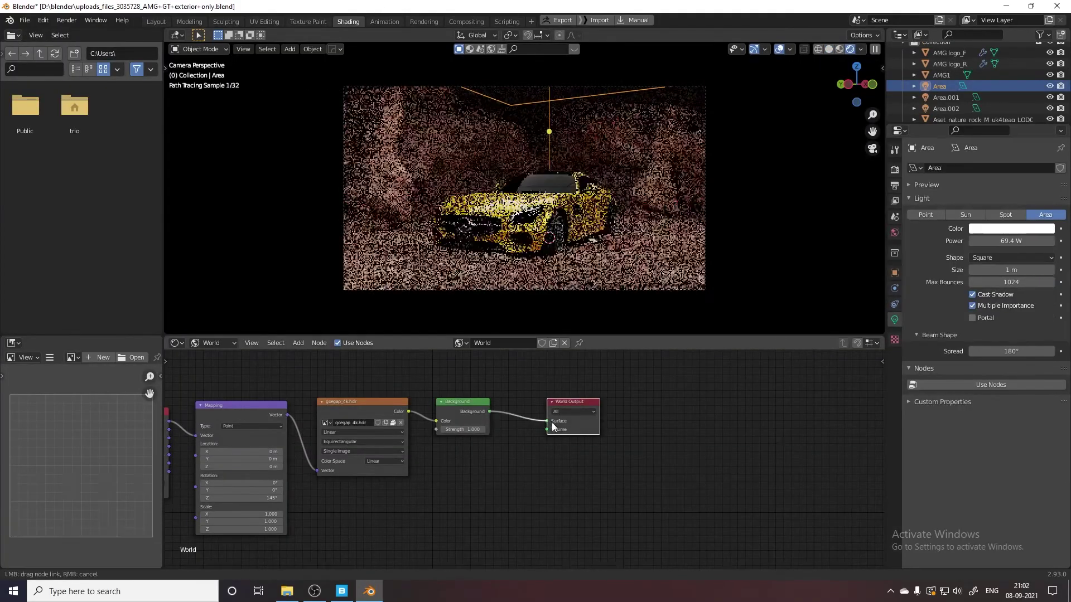
{"action": "left_click", "coordinate": [156, 21]}
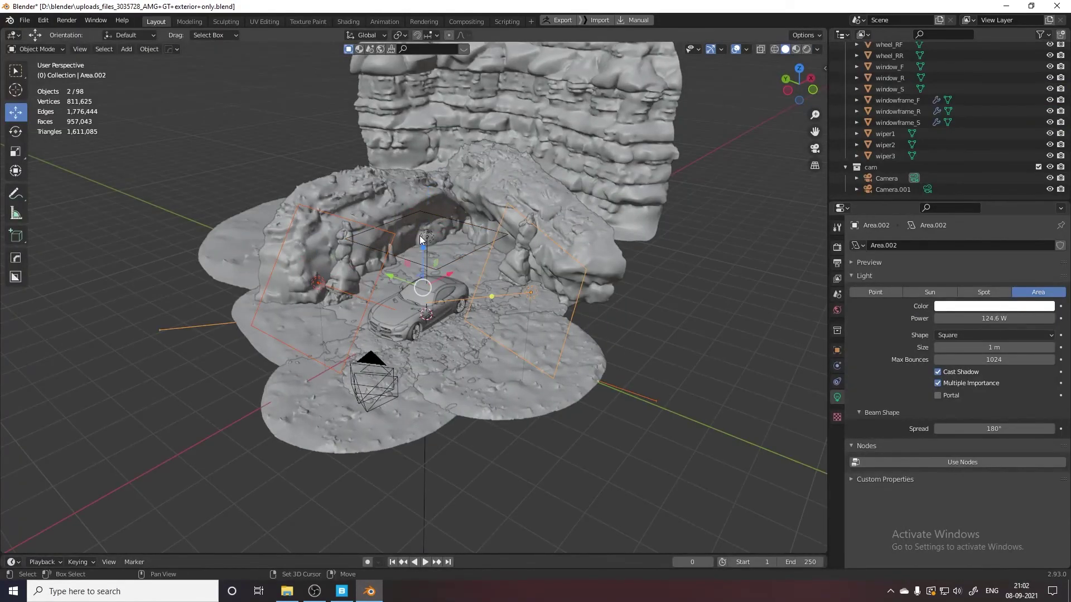
{"action": "key", "text": "m"}
{"action": "type", "text": "lights"}
{"action": "left_click", "coordinate": [446, 244]}
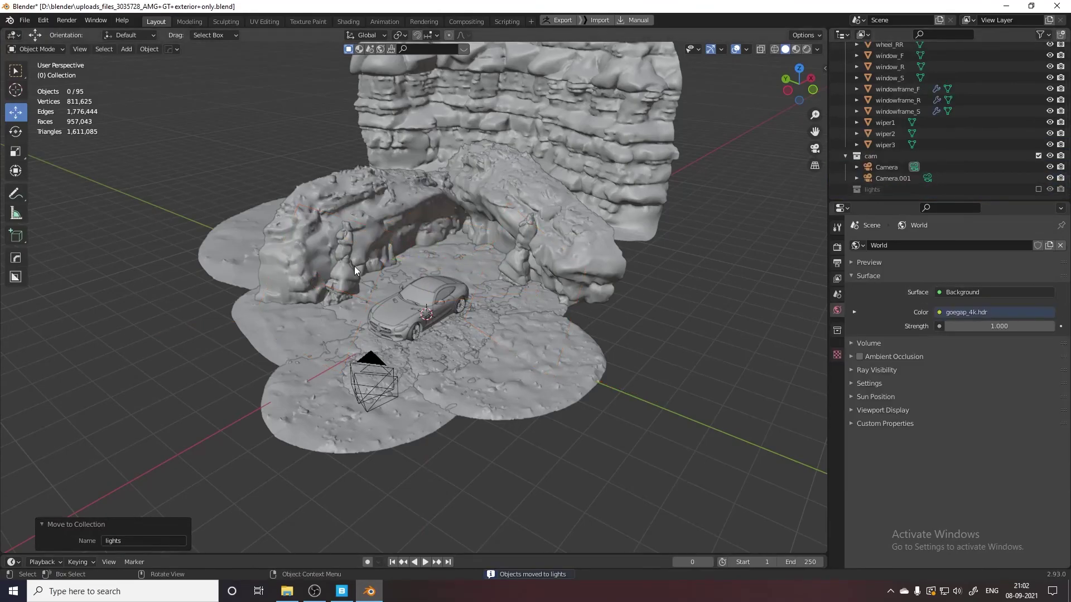
{"action": "key", "text": "KP_0"}
{"action": "key", "text": "z"}
{"action": "left_click", "coordinate": [437, 275]}
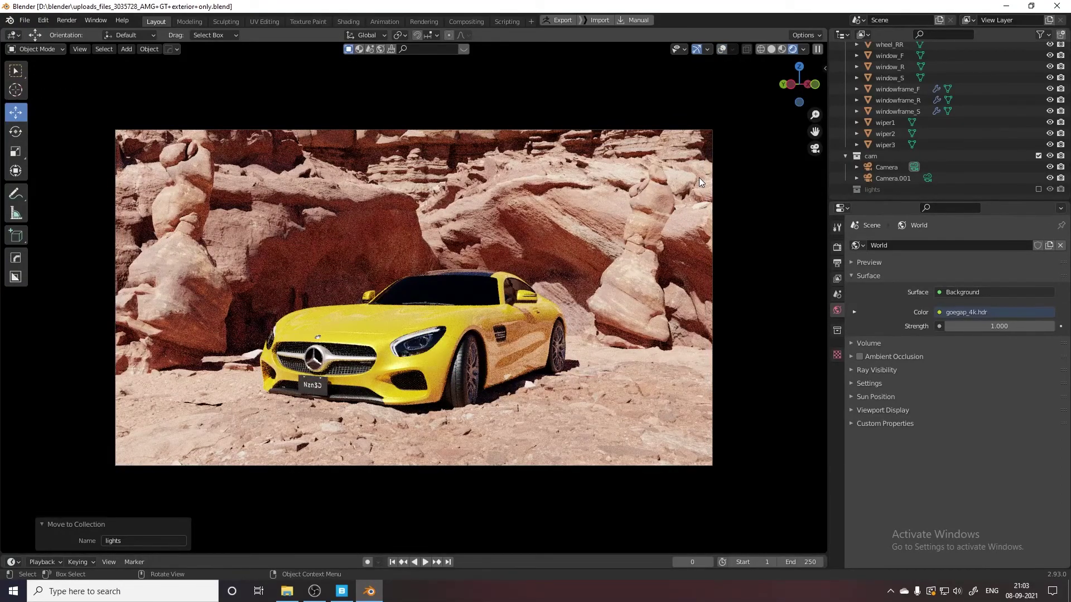
- Bring the Pruned Tree from Quixel Bridge's purchased assets into Blender
{"action": "key", "text": "alt+Tab"}
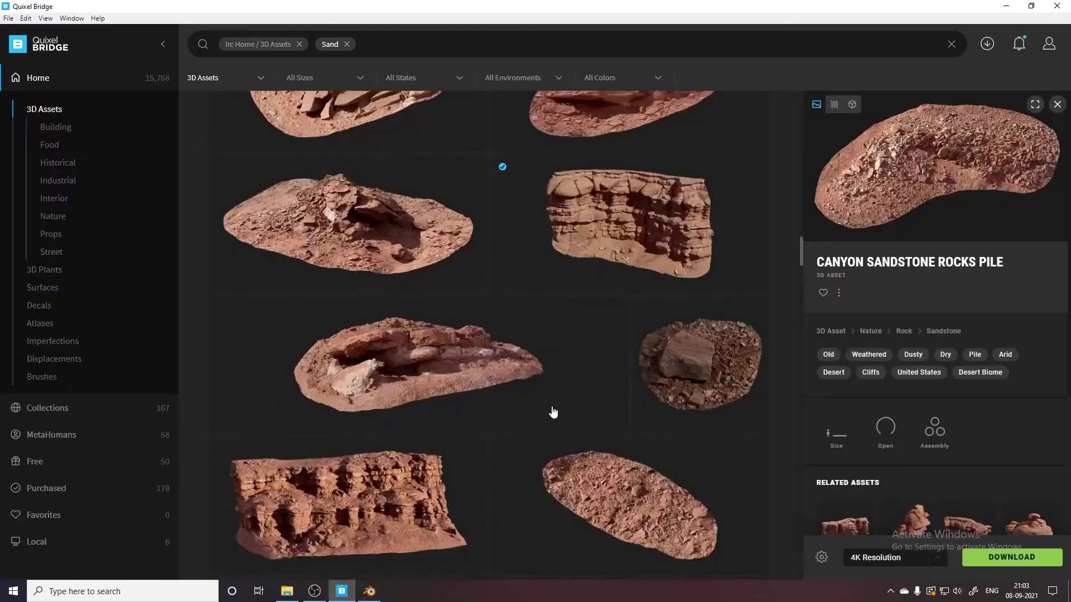
{"action": "left_click", "coordinate": [46, 488]}
{"action": "scroll", "coordinate": [463, 304], "scroll_direction": "down", "scroll_amount": 5}
{"action": "scroll", "coordinate": [639, 247], "scroll_direction": "down", "scroll_amount": 10}
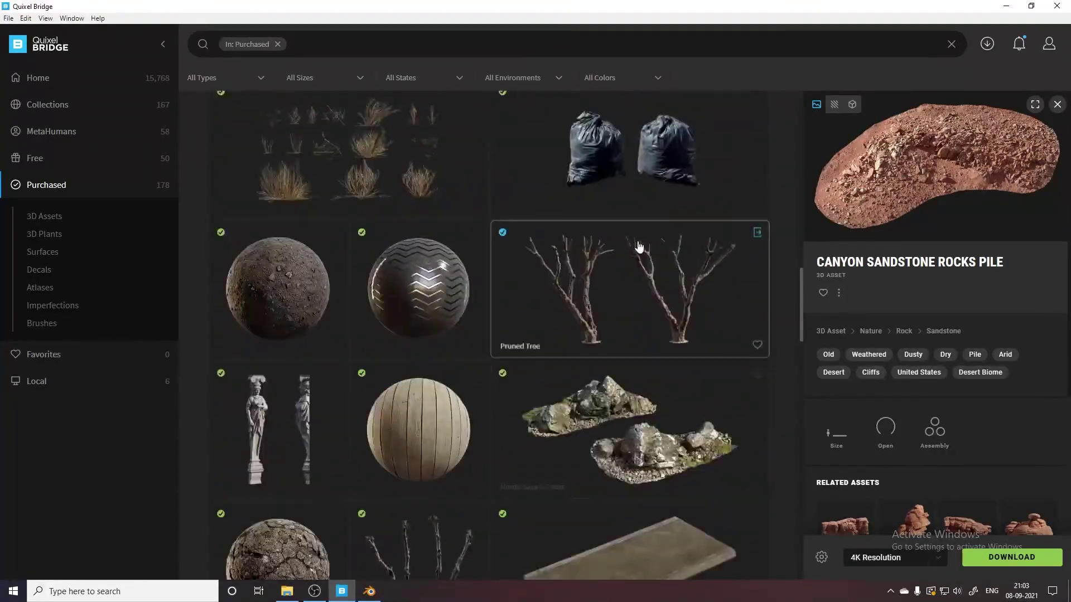
{"action": "left_click", "coordinate": [369, 591]}
- Move the Pruned Tree copies around the cave mouth with a 36.3° tilt, checking through the camera
{"action": "left_click_drag", "start_coordinate": [435, 301], "coordinate": [345, 390]}
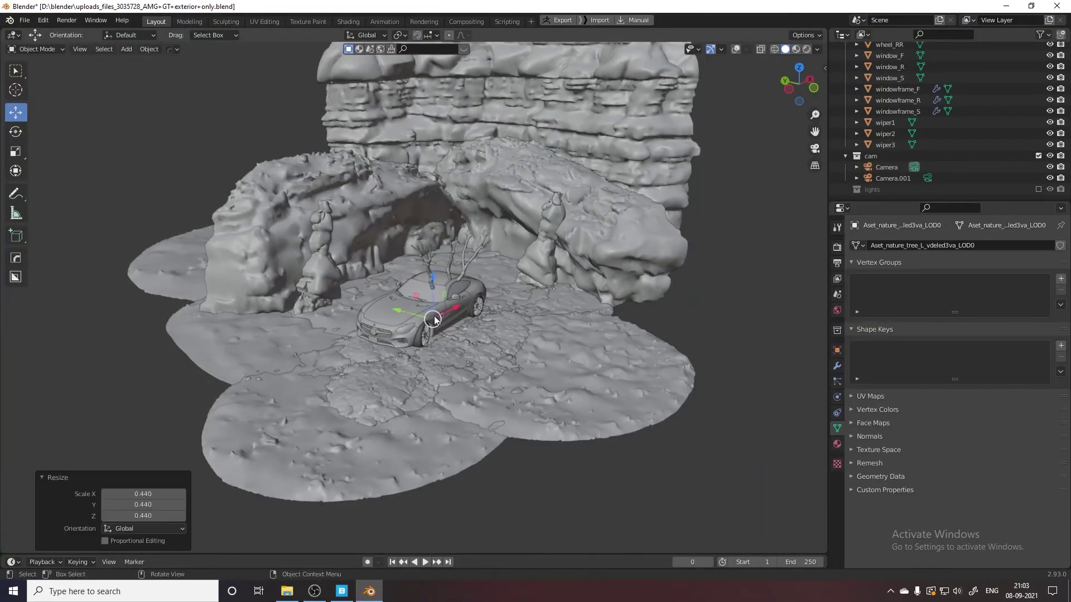
{"action": "scroll", "coordinate": [345, 389], "scroll_direction": "up", "scroll_amount": 3}
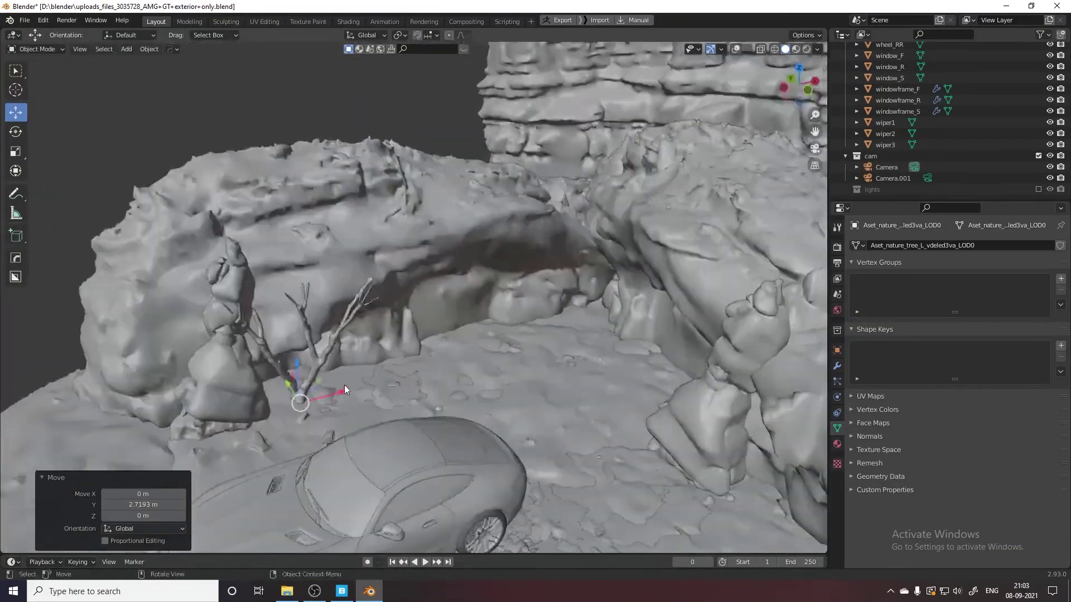
{"action": "right_click", "coordinate": [556, 363]}
{"action": "middle_click_drag", "start_coordinate": [545, 366], "coordinate": [385, 394]}
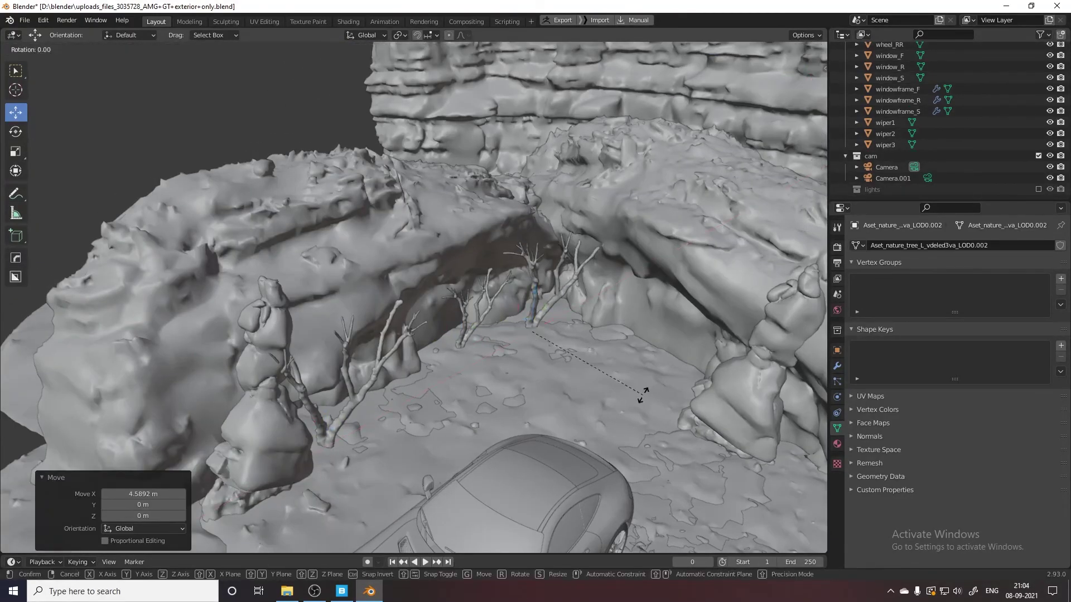
{"action": "left_click", "coordinate": [635, 55]}
{"action": "key", "text": "KP_0"}
{"action": "left_click", "coordinate": [642, 350]}
{"action": "middle_click_drag", "start_coordinate": [642, 350], "coordinate": [695, 315]}
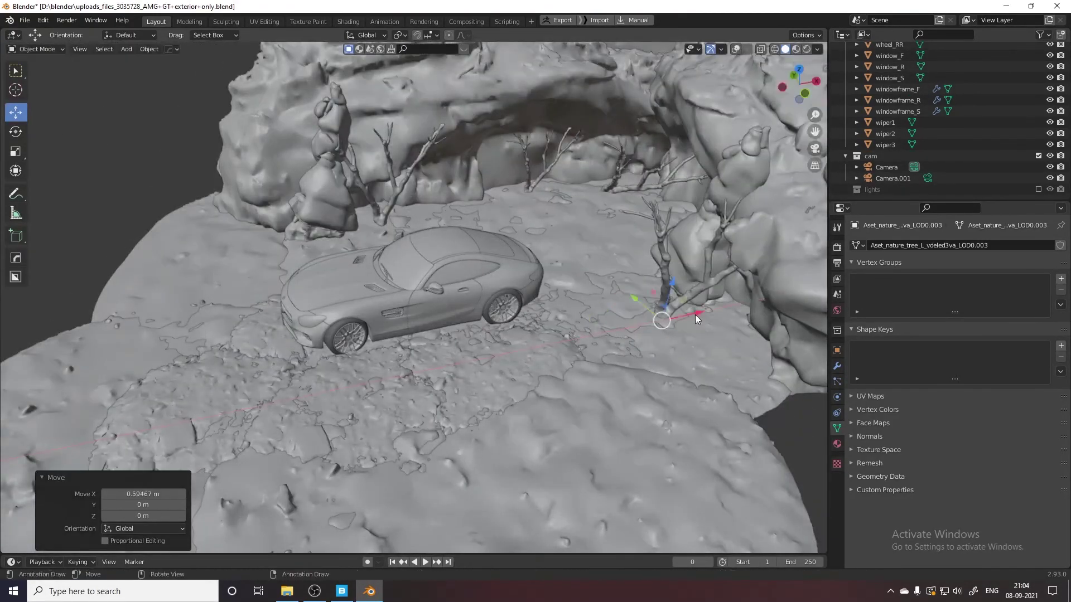
{"action": "key", "text": "KP_0"}
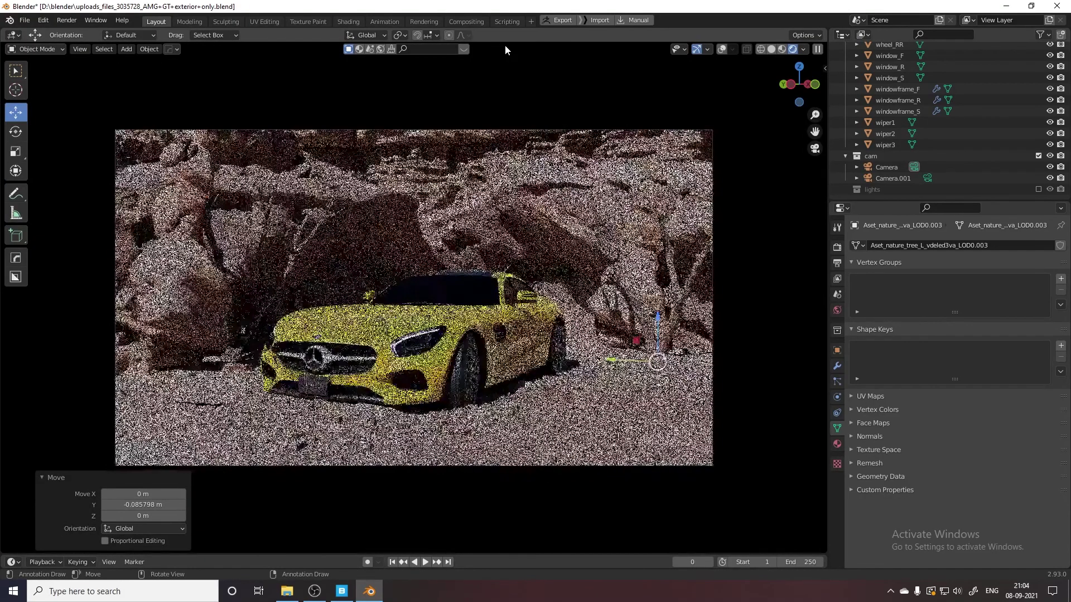
- Browse Quixel Bridge's purchased library grid to locate the Fallen Spruce Tree asset
{"action": "left_click", "coordinate": [352, 597]}
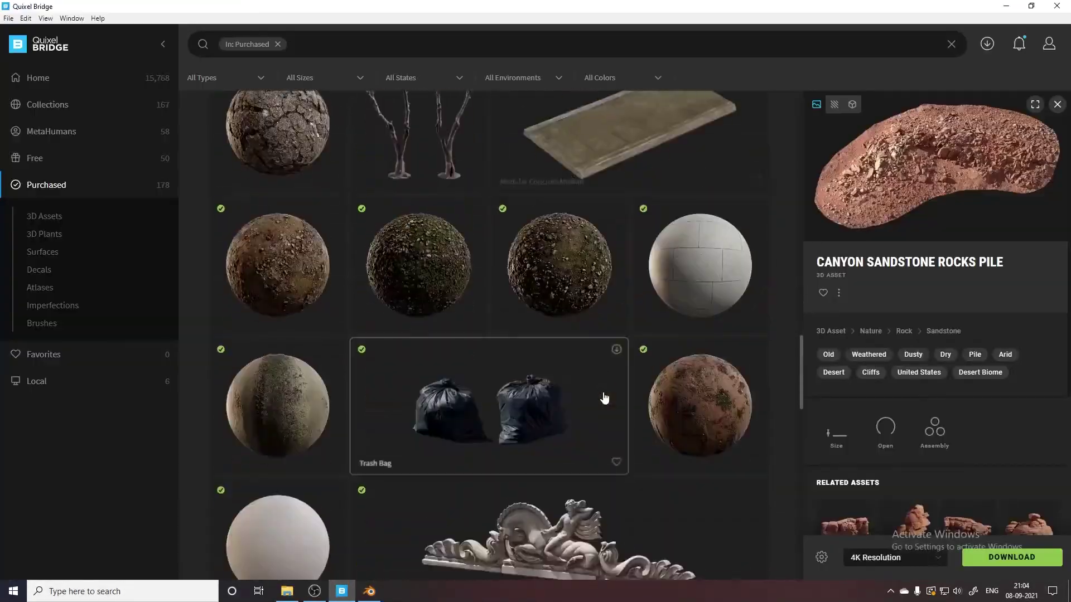
{"action": "scroll", "coordinate": [603, 407], "scroll_direction": "down", "scroll_amount": 5}
{"action": "scroll", "coordinate": [602, 407], "scroll_direction": "down", "scroll_amount": 5}
{"action": "scroll", "coordinate": [604, 408], "scroll_direction": "down", "scroll_amount": 5}
{"action": "scroll", "coordinate": [604, 408], "scroll_direction": "down", "scroll_amount": 5}
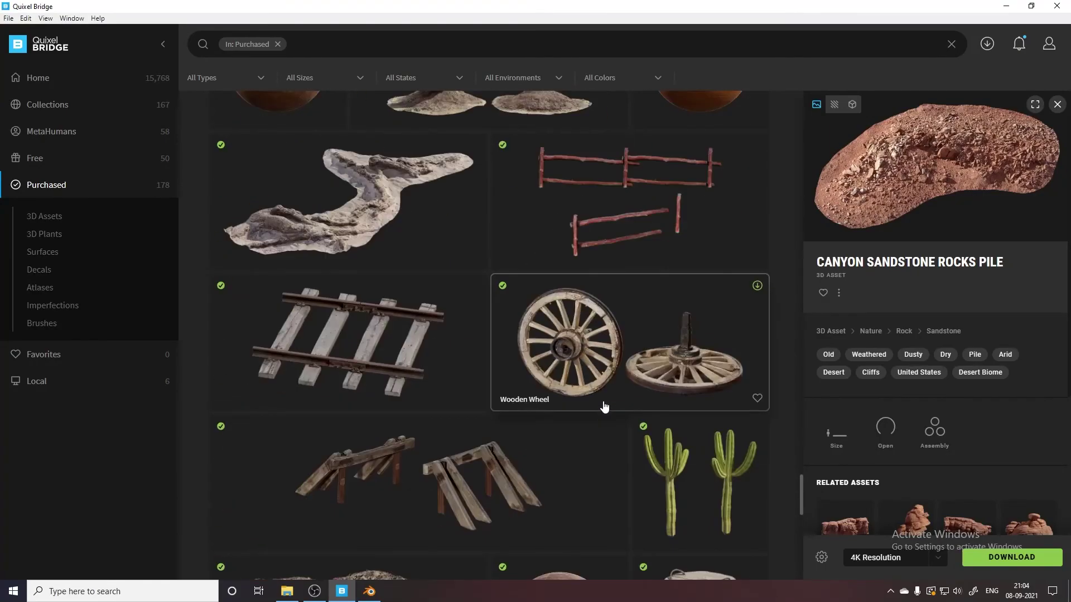
{"action": "scroll", "coordinate": [603, 407], "scroll_direction": "down", "scroll_amount": 5}
{"action": "scroll", "coordinate": [602, 407], "scroll_direction": "down", "scroll_amount": 5}
{"action": "scroll", "coordinate": [604, 407], "scroll_direction": "down", "scroll_amount": 5}
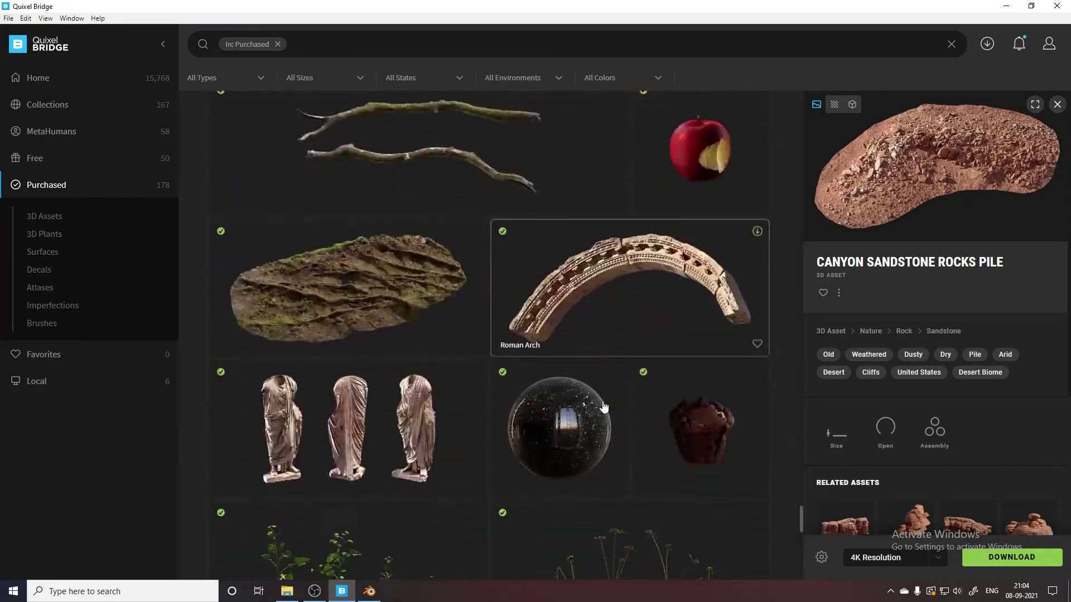
{"action": "scroll", "coordinate": [603, 406], "scroll_direction": "down", "scroll_amount": 5}
{"action": "scroll", "coordinate": [603, 407], "scroll_direction": "down", "scroll_amount": 3}
{"action": "scroll", "coordinate": [603, 405], "scroll_direction": "up", "scroll_amount": 8}
{"action": "scroll", "coordinate": [604, 405], "scroll_direction": "up", "scroll_amount": 5}
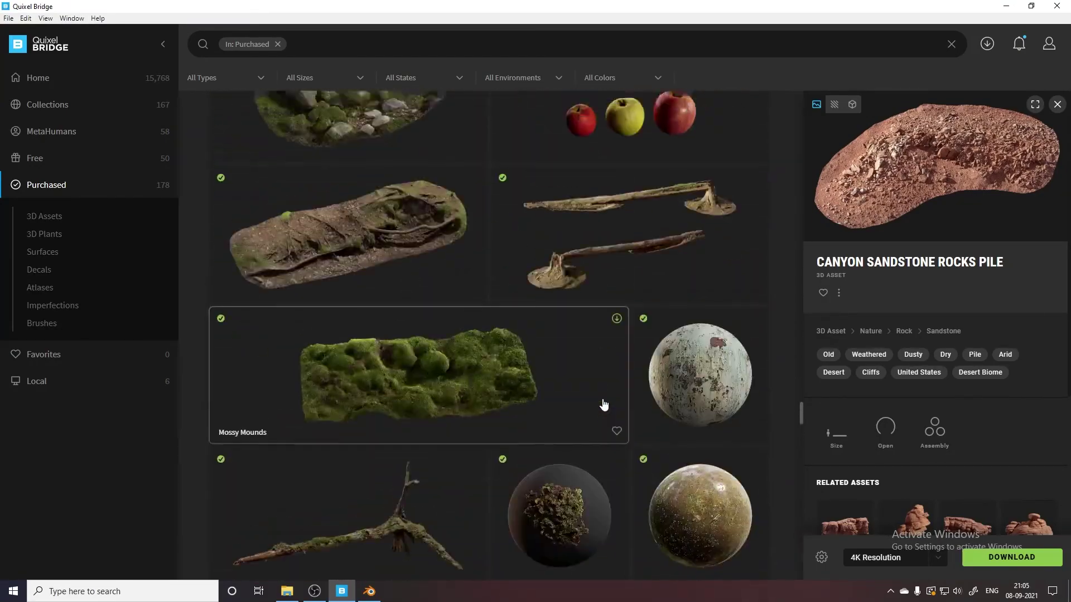
{"action": "scroll", "coordinate": [604, 404], "scroll_direction": "up", "scroll_amount": 2}
{"action": "scroll", "coordinate": [695, 413], "scroll_direction": "down", "scroll_amount": 7}
{"action": "scroll", "coordinate": [695, 413], "scroll_direction": "down", "scroll_amount": 5}
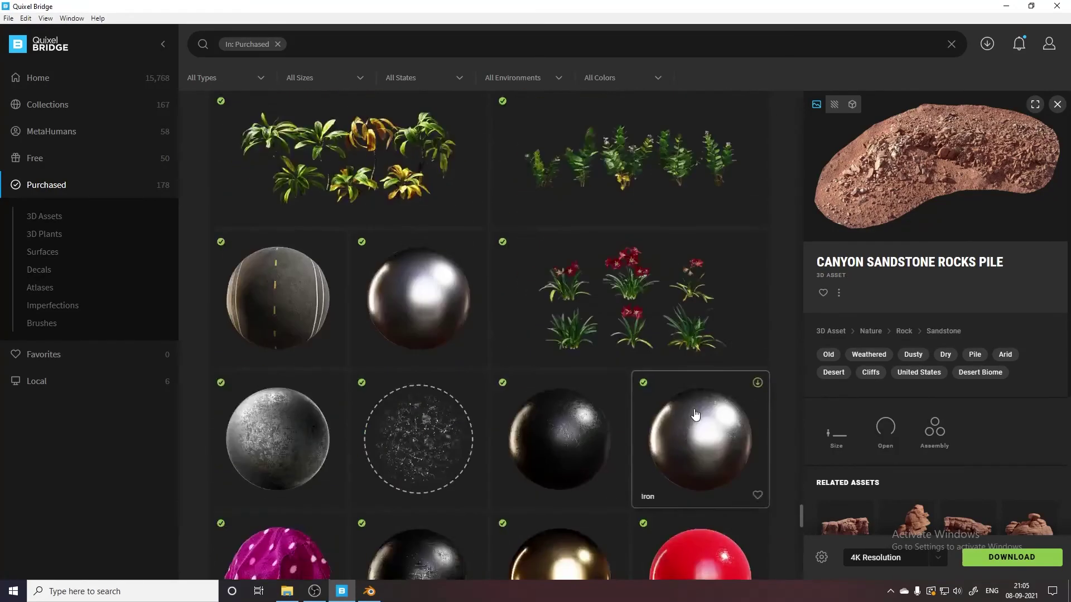
{"action": "scroll", "coordinate": [695, 413], "scroll_direction": "down", "scroll_amount": 5}
{"action": "scroll", "coordinate": [696, 413], "scroll_direction": "down", "scroll_amount": 5}
{"action": "scroll", "coordinate": [694, 413], "scroll_direction": "up", "scroll_amount": 5}
{"action": "scroll", "coordinate": [694, 414], "scroll_direction": "up", "scroll_amount": 5}
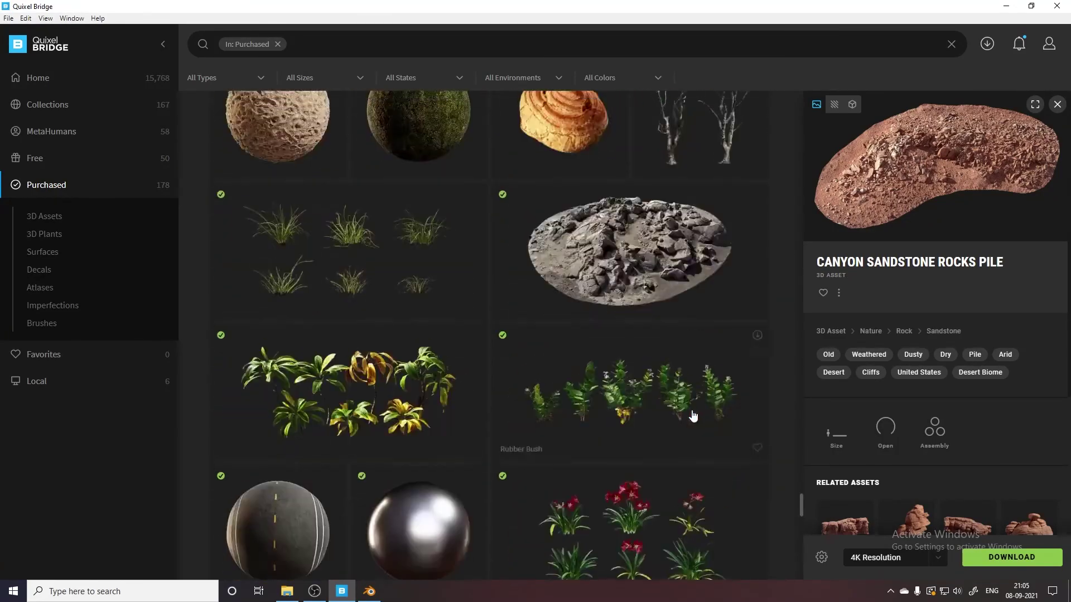
{"action": "scroll", "coordinate": [693, 413], "scroll_direction": "up", "scroll_amount": 5}
{"action": "scroll", "coordinate": [692, 416], "scroll_direction": "up", "scroll_amount": 5}
{"action": "scroll", "coordinate": [693, 415], "scroll_direction": "down", "scroll_amount": 5}
{"action": "scroll", "coordinate": [692, 411], "scroll_direction": "up", "scroll_amount": 3}
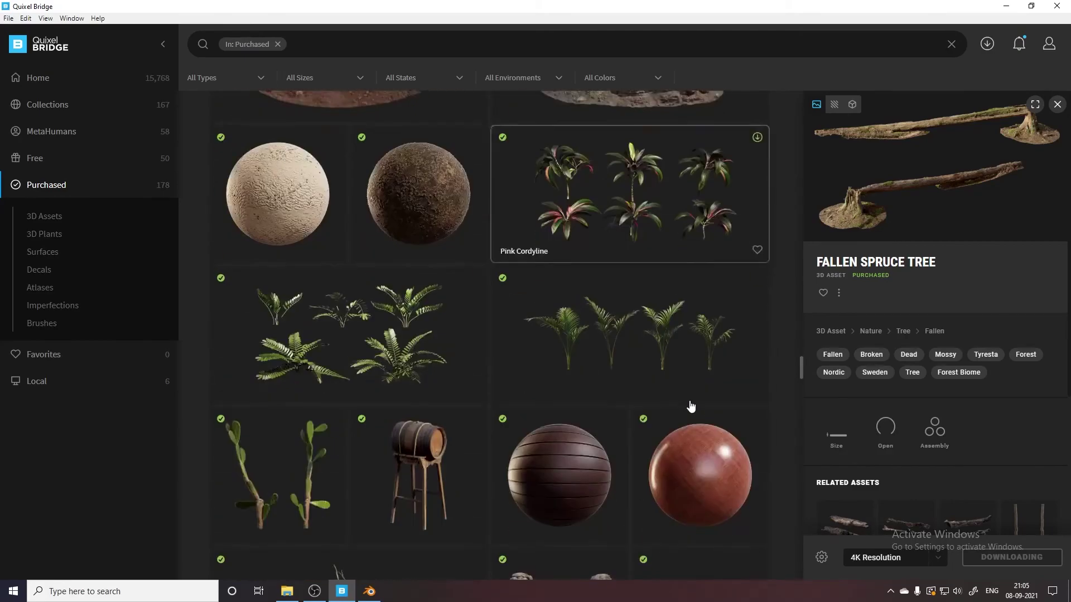
{"action": "scroll", "coordinate": [691, 407], "scroll_direction": "down", "scroll_amount": 3}
{"action": "scroll", "coordinate": [690, 406], "scroll_direction": "up", "scroll_amount": 5}
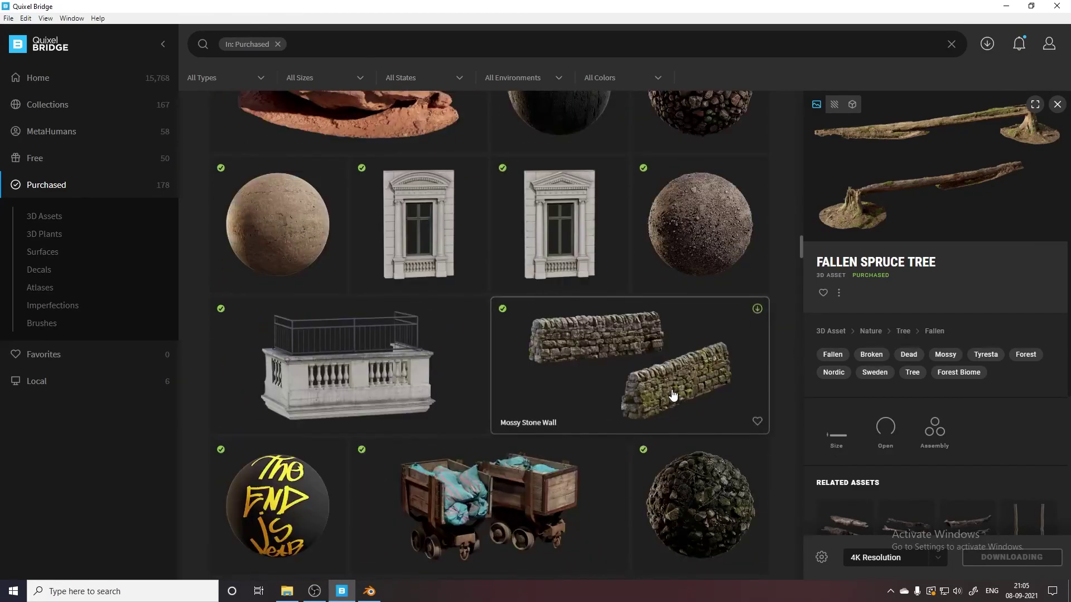
{"action": "scroll", "coordinate": [675, 397], "scroll_direction": "up", "scroll_amount": 5}
{"action": "scroll", "coordinate": [673, 394], "scroll_direction": "down", "scroll_amount": 3}
{"action": "scroll", "coordinate": [673, 395], "scroll_direction": "down", "scroll_amount": 5}
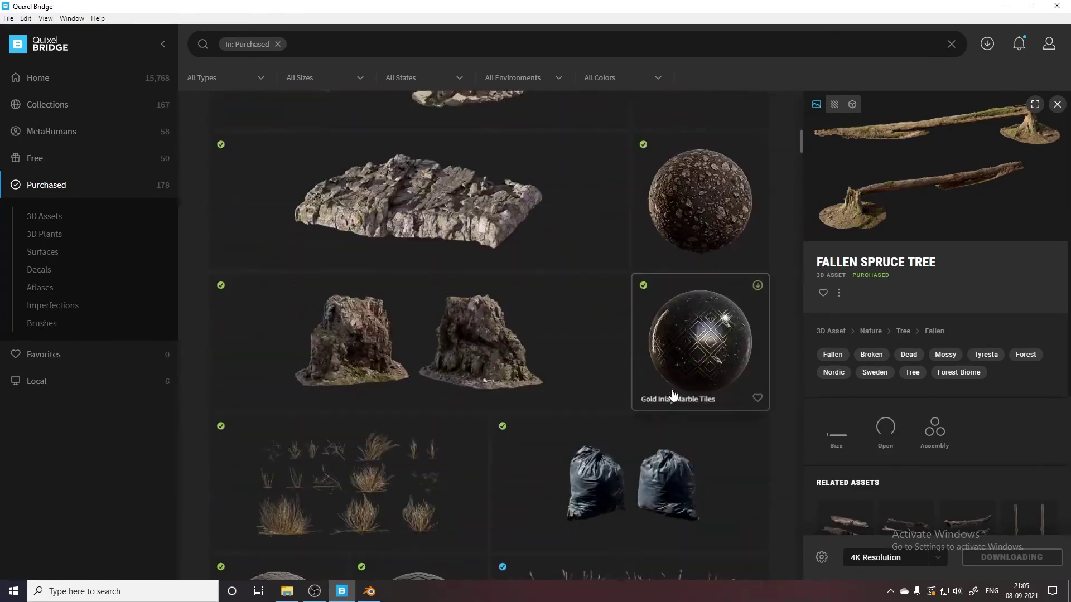